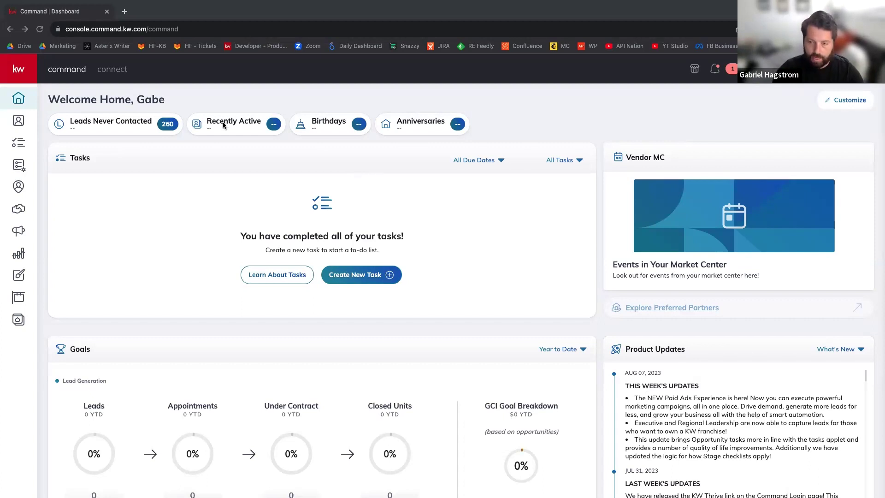
mouse_move(219, 4)
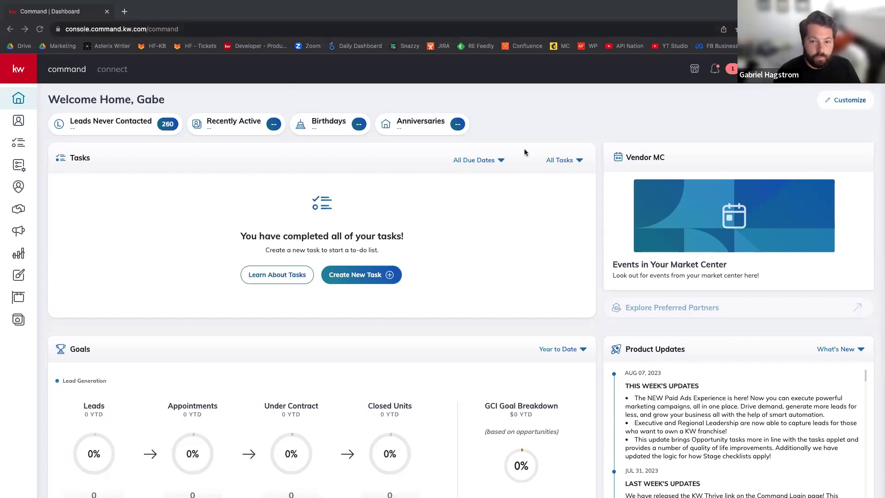
scroll(525, 149, down, 1)
scroll(525, 148, up, 1)
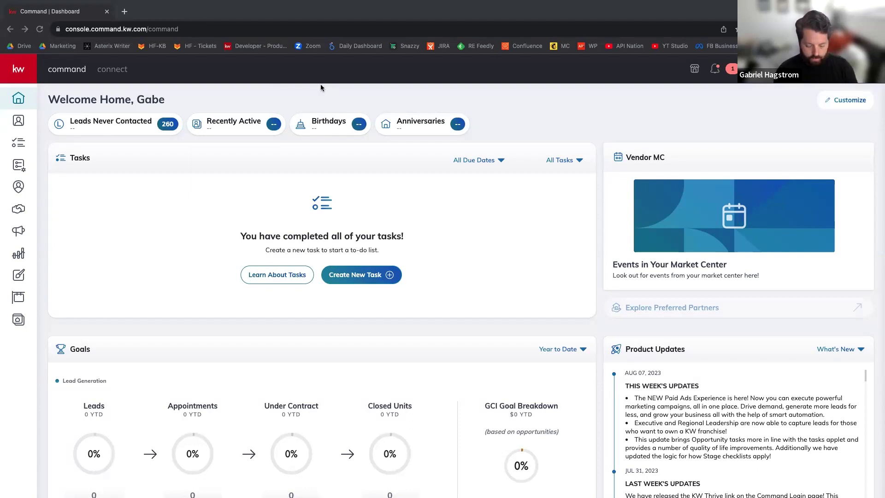
Step: Hide the browser's bookmarks bar and open the KW Marketplace home page at marketplace.kw.com/en-US/home
key(super+shift+b)
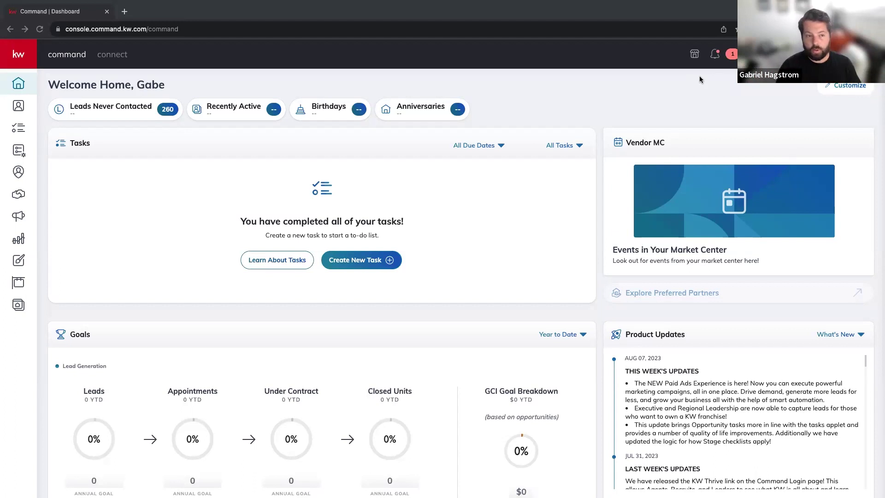
click(696, 55)
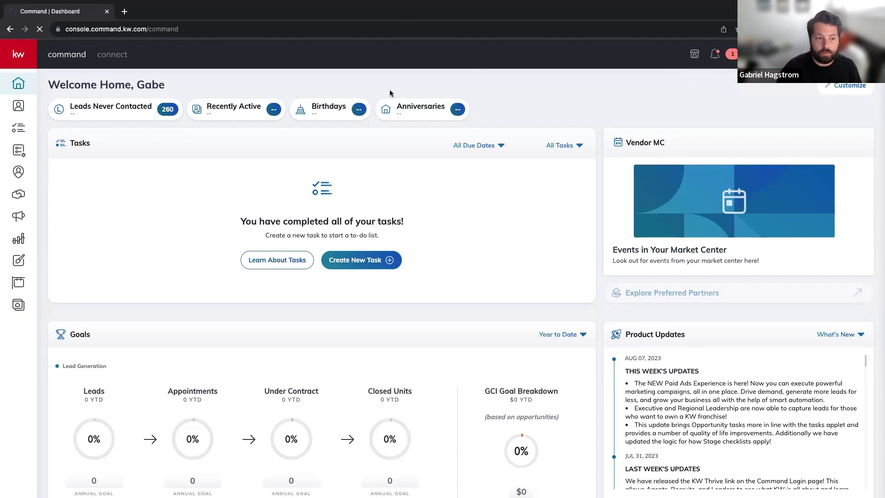
click(124, 11)
text(marketplace.kw.com/en-US/home)
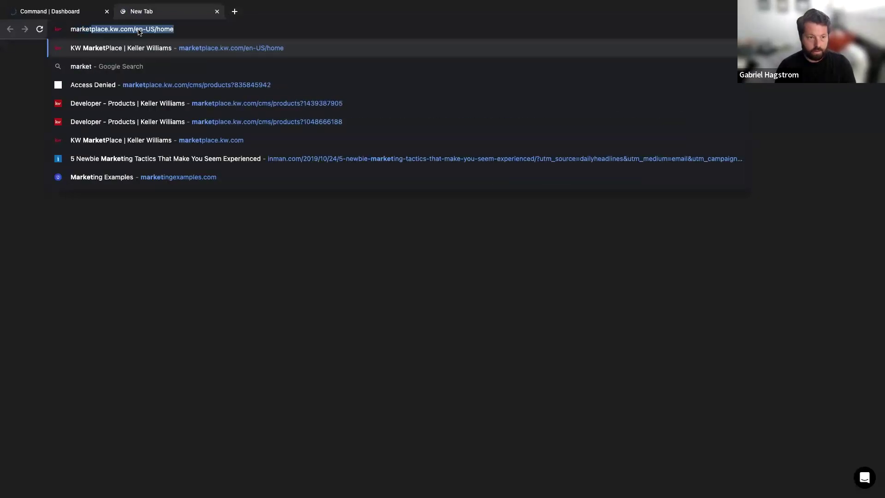
key(Return)
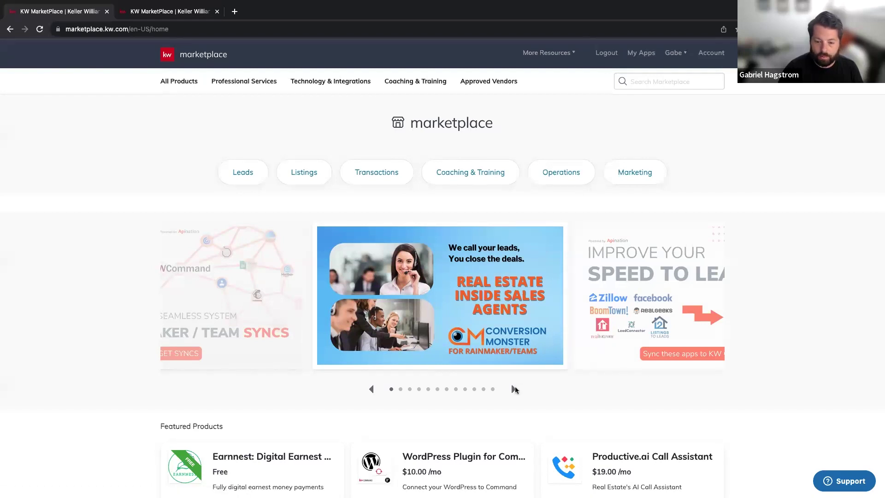
Step: Browse the promotional banners in the carousel on the marketplace home page
click(515, 389)
click(369, 389)
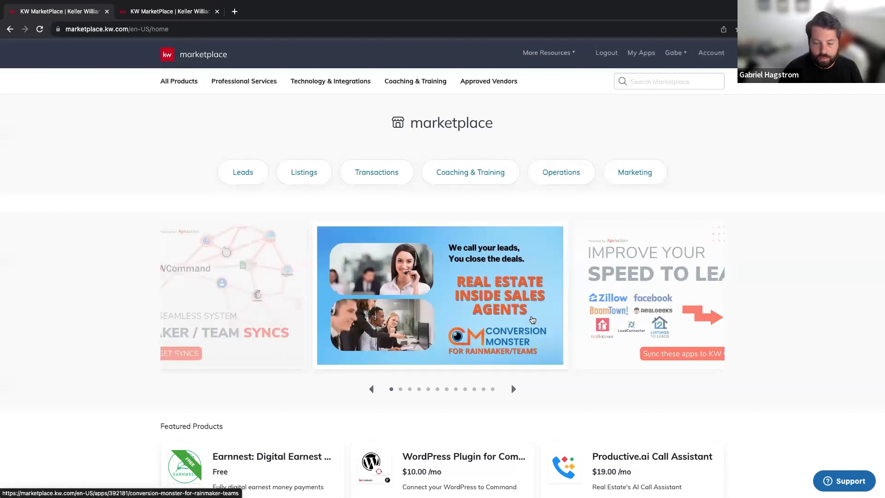
click(372, 389)
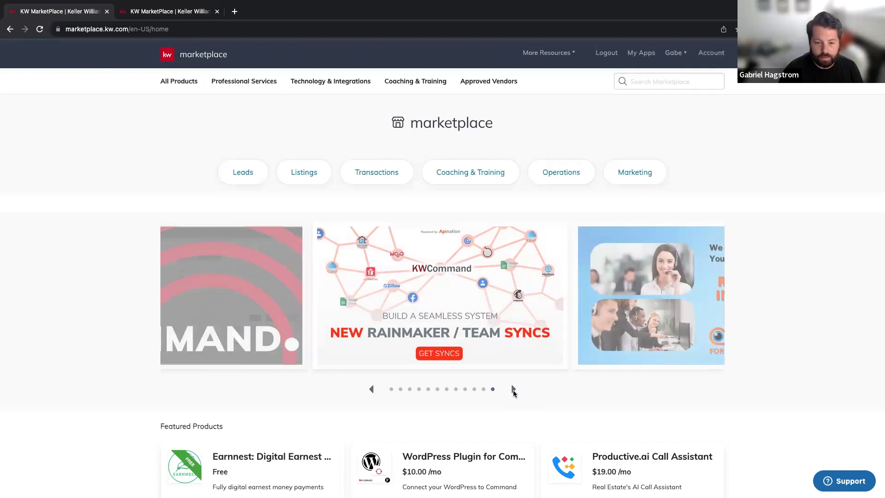
click(513, 390)
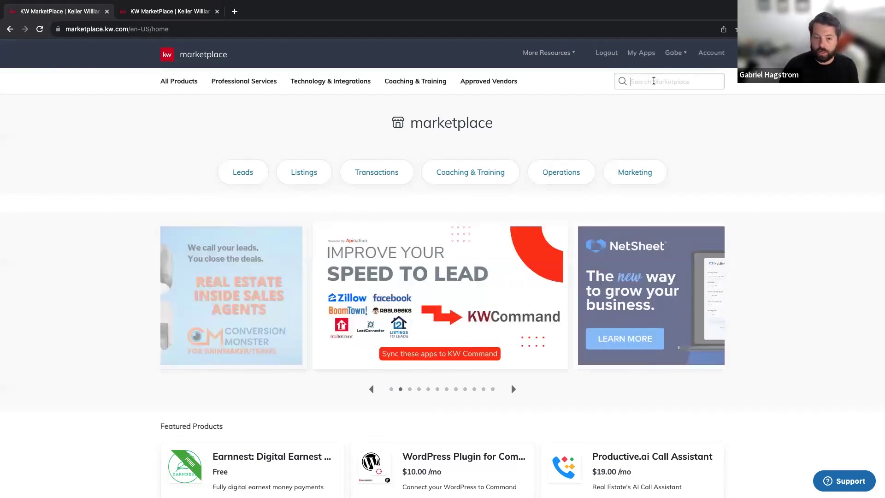
Step: Search the marketplace for "icloud" and look over the iCloud Contacts listings for KW Command and Rainmaker
text(icloud)
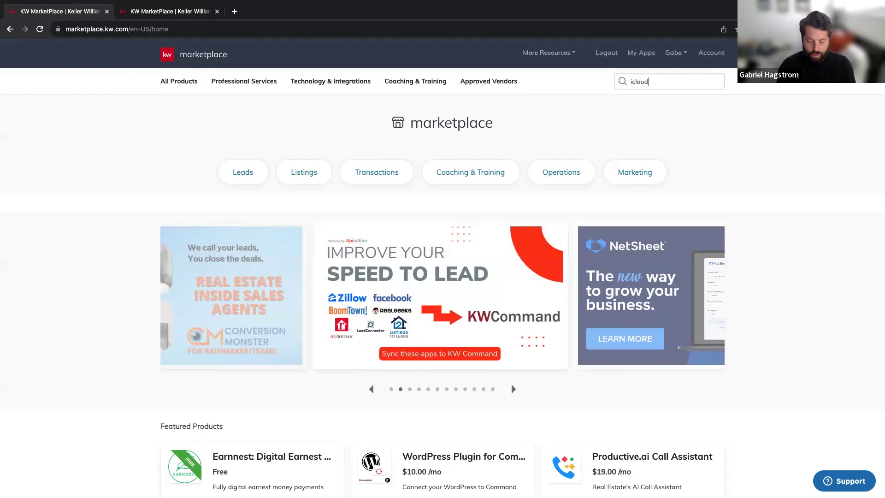
key(Return)
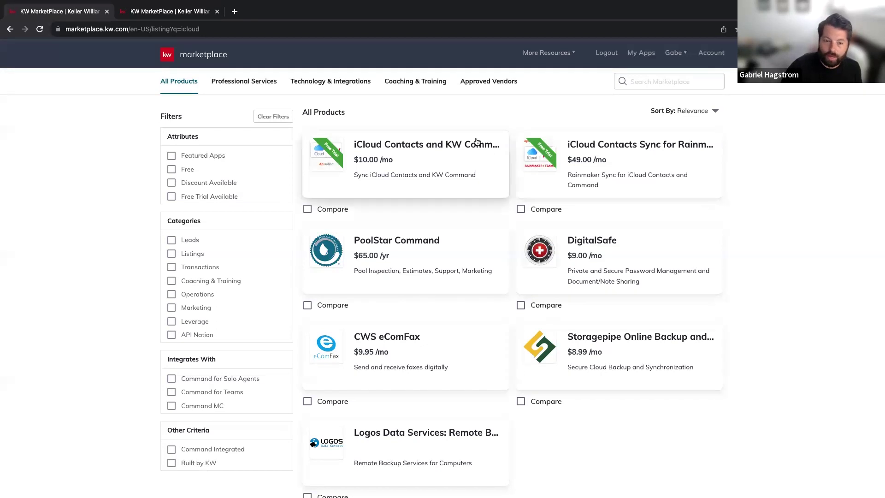
mouse_move(477, 141)
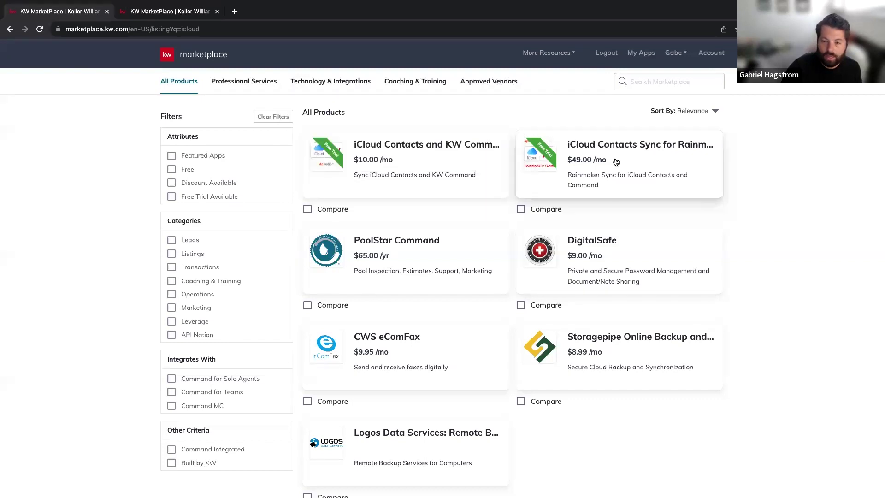
mouse_move(583, 151)
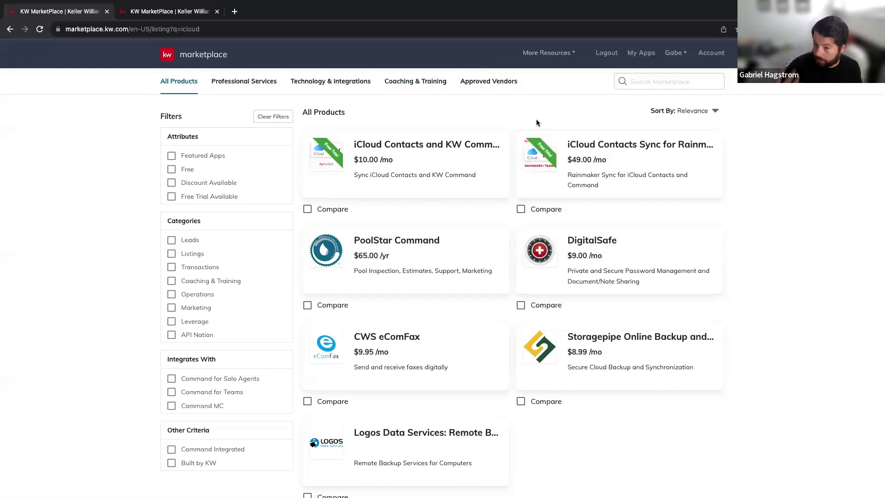
Step: List all marketplace products, filter them by the API Nation category, and look through the first page of integrations
click(179, 83)
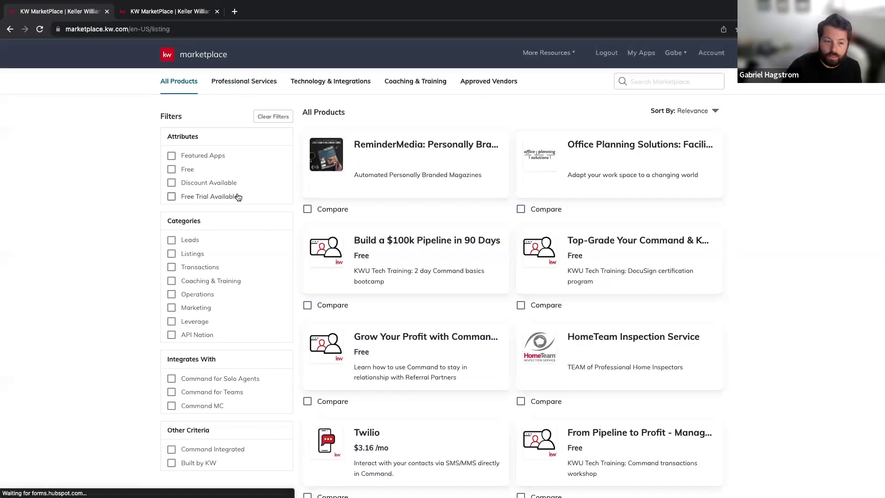
scroll(237, 193, down, 1)
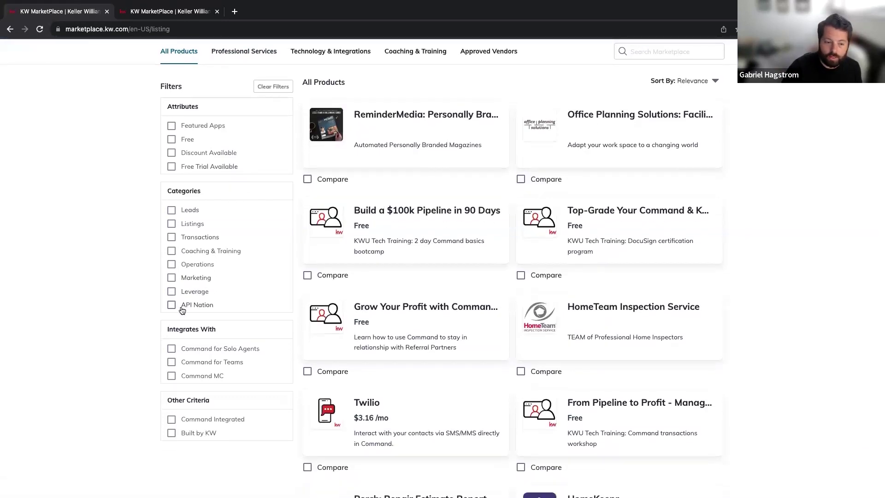
click(202, 306)
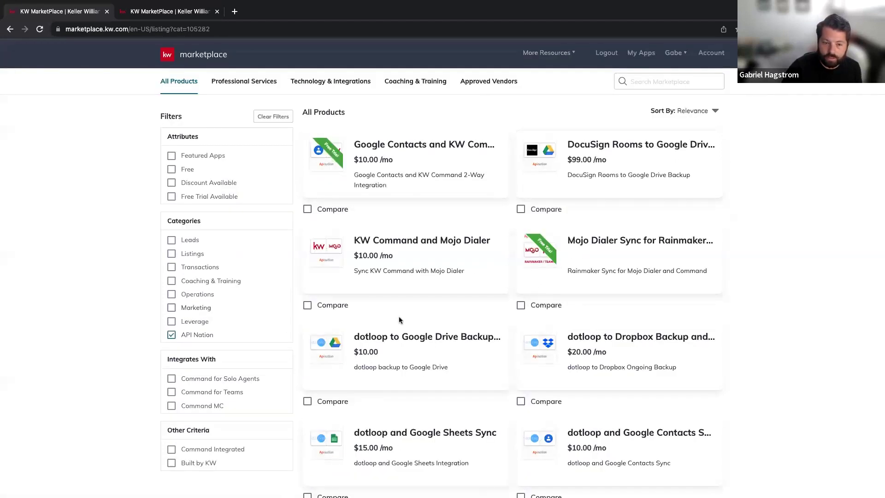
scroll(401, 320, down, 7)
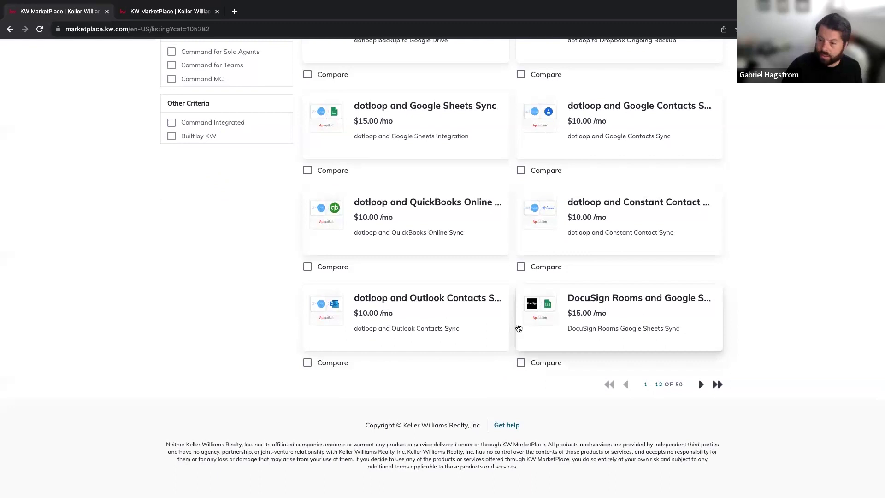
mouse_move(518, 327)
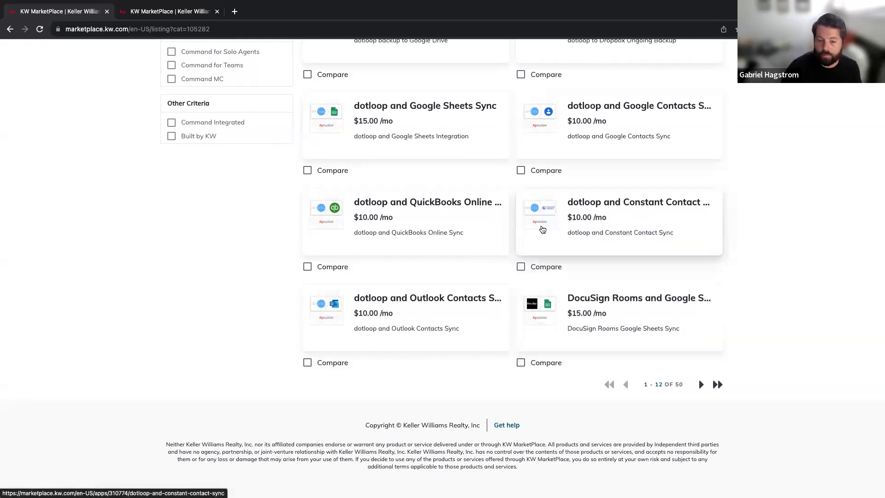
mouse_move(658, 357)
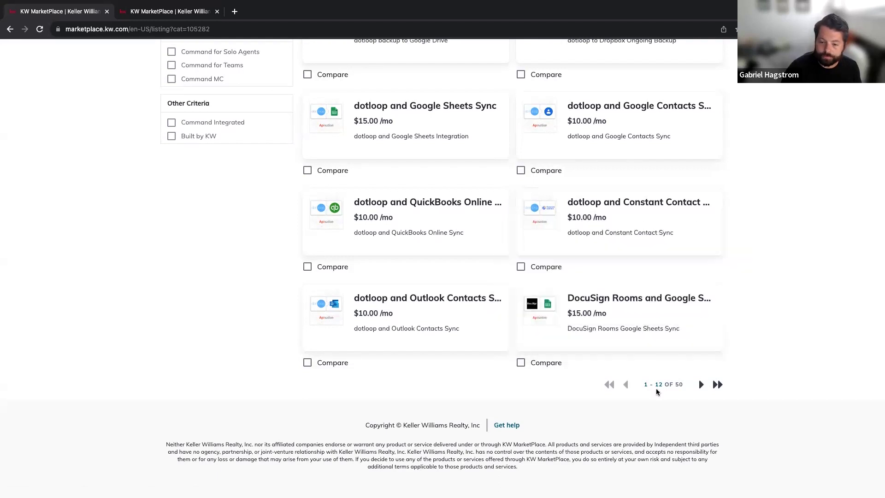
scroll(657, 266, up, 6)
scroll(657, 266, up, 1)
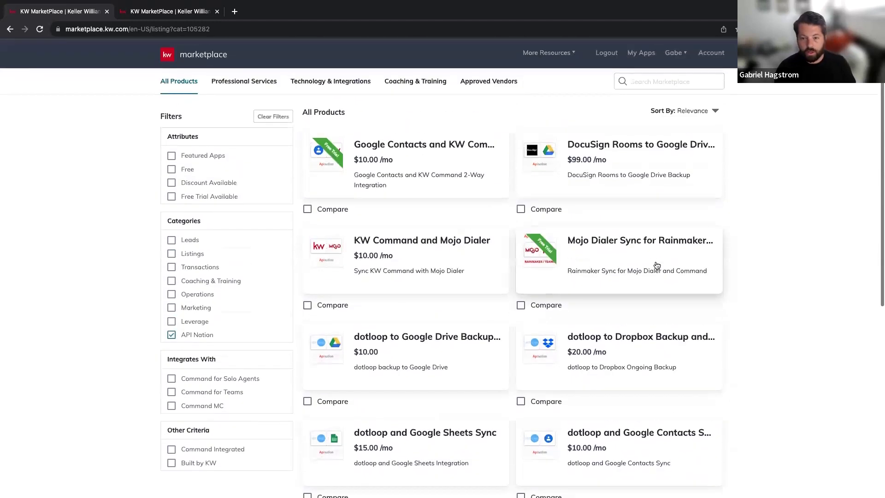
Step: Search the marketplace for "mailchimp"
click(649, 79)
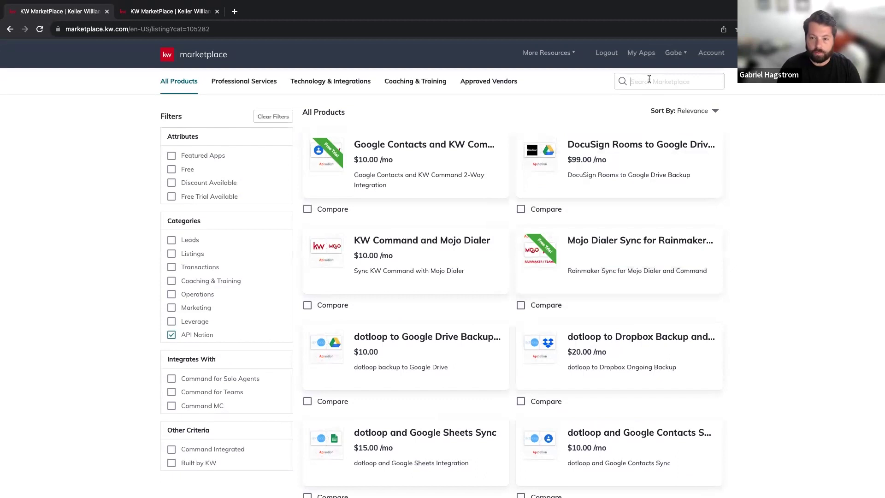
text(mailchimp)
key(Return)
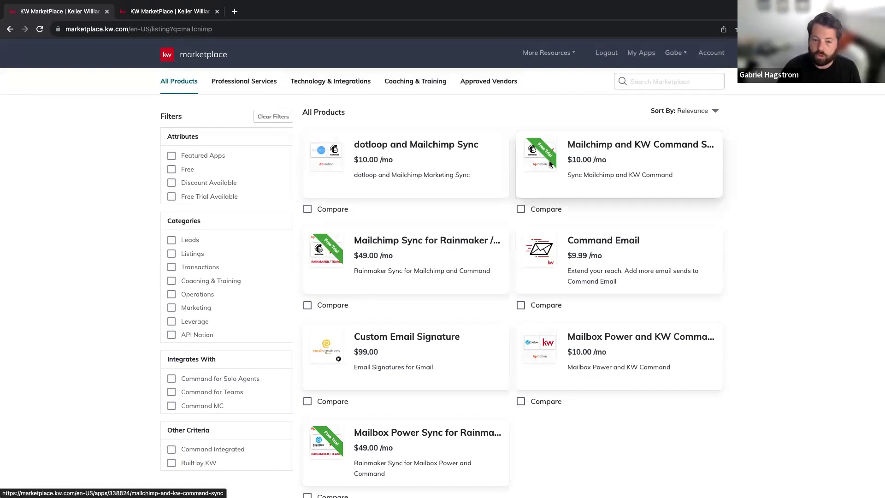
Step: Preview and compare the Mailchimp and KW Command Sync listing and the Mailchimp Sync for Rainmaker / Teams listing
mouse_move(550, 164)
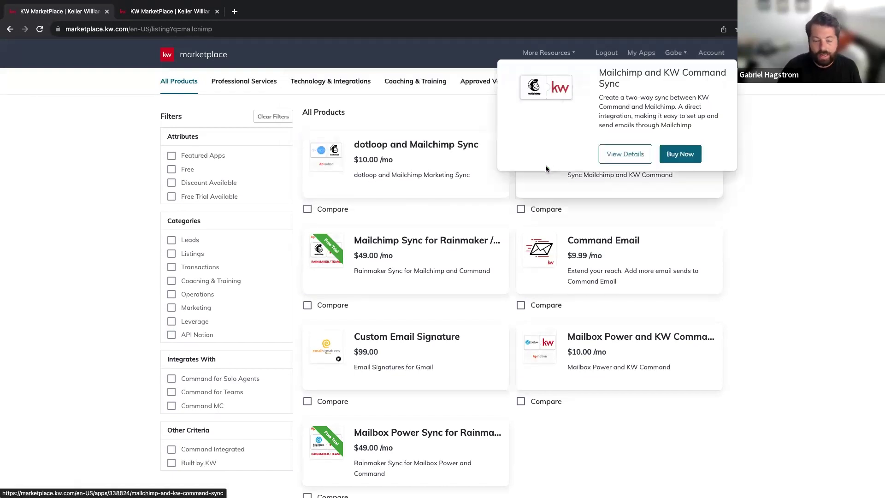
mouse_move(460, 259)
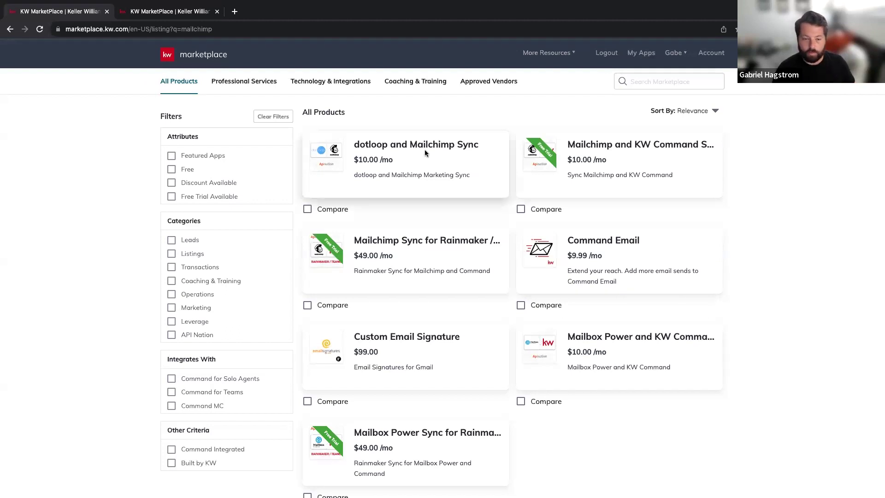
mouse_move(438, 152)
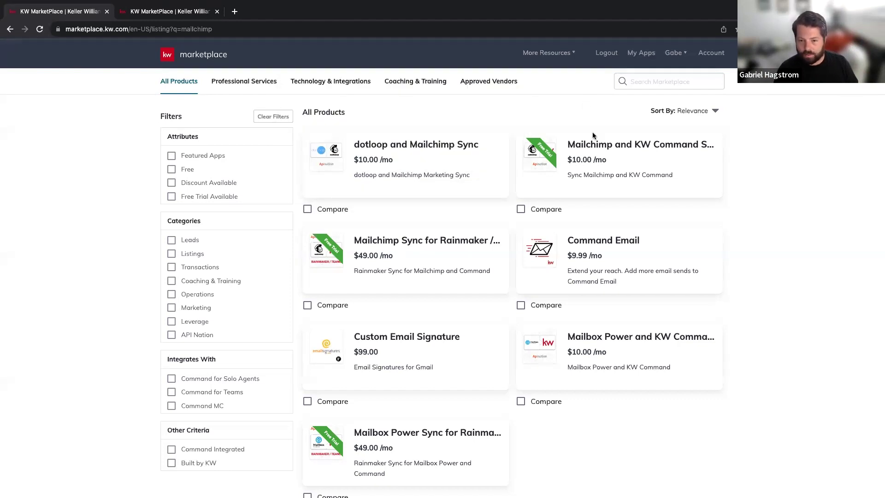
mouse_move(582, 156)
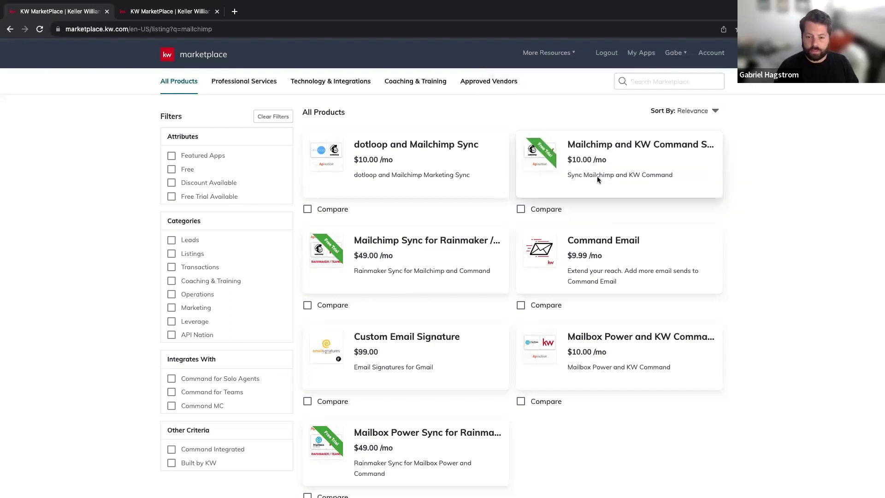
mouse_move(597, 180)
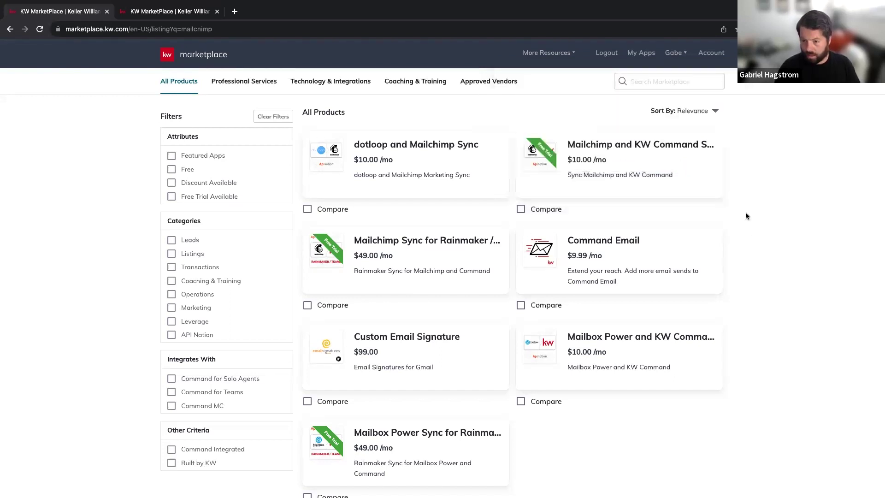
mouse_move(418, 251)
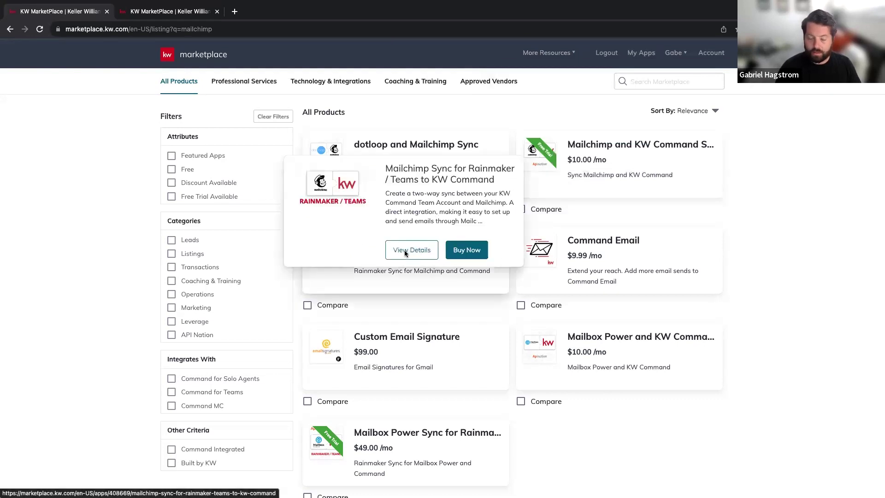
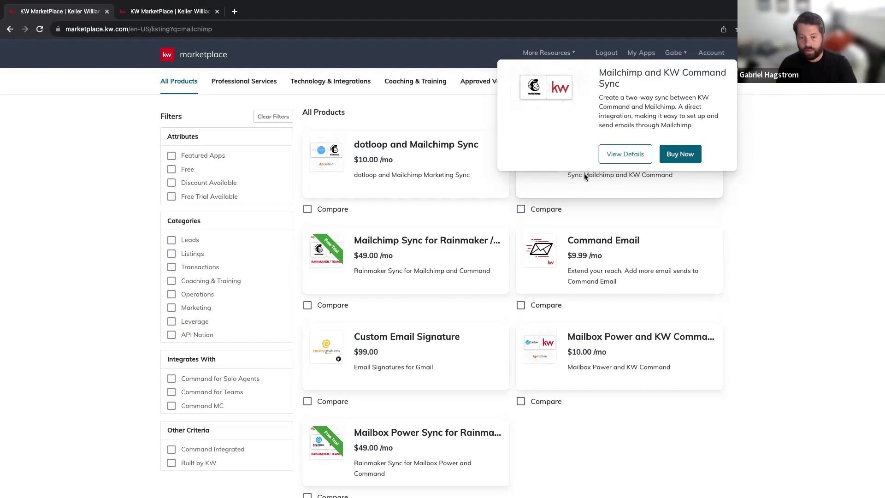
mouse_move(466, 255)
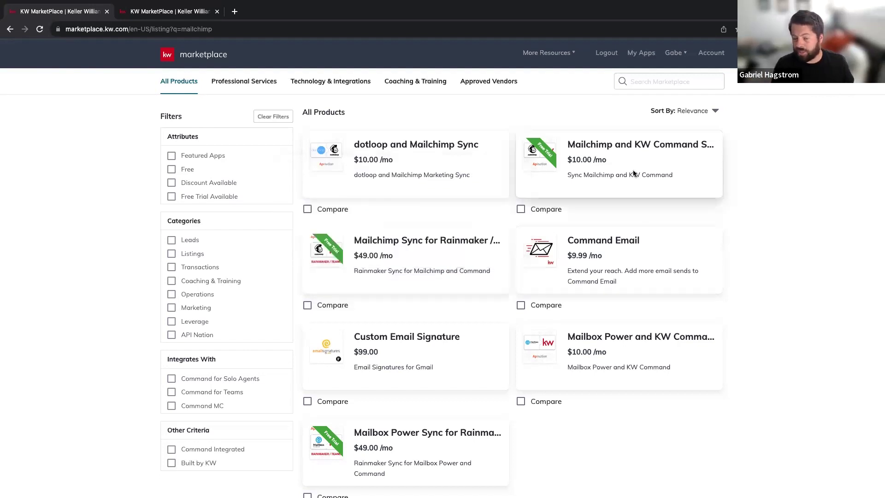
mouse_move(623, 167)
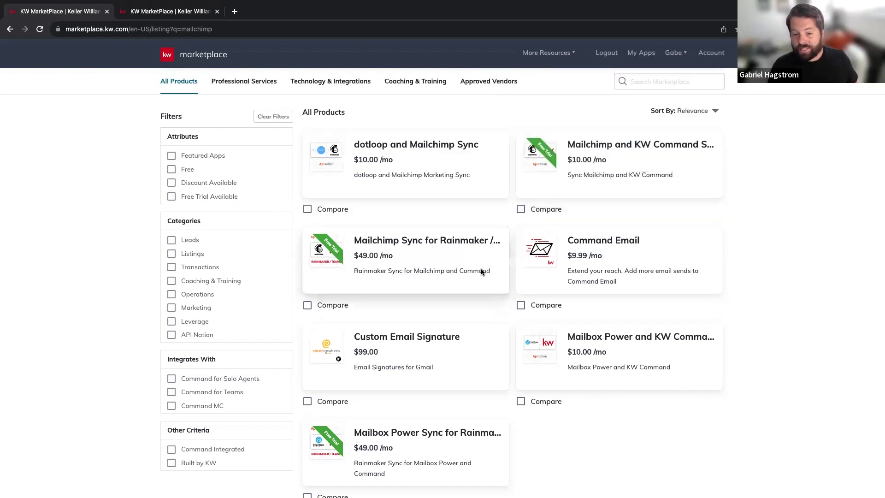
mouse_move(430, 261)
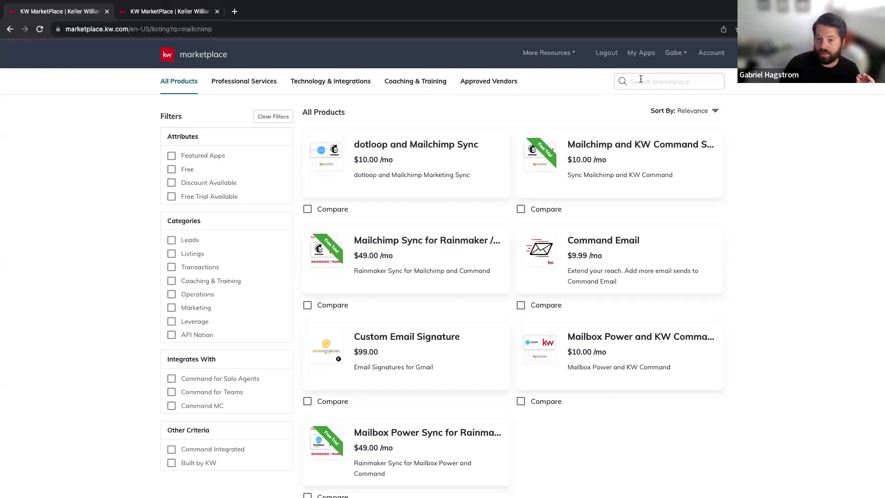
Step: Show the marketplace accounts available for switching, including API Nation Prod
click(679, 55)
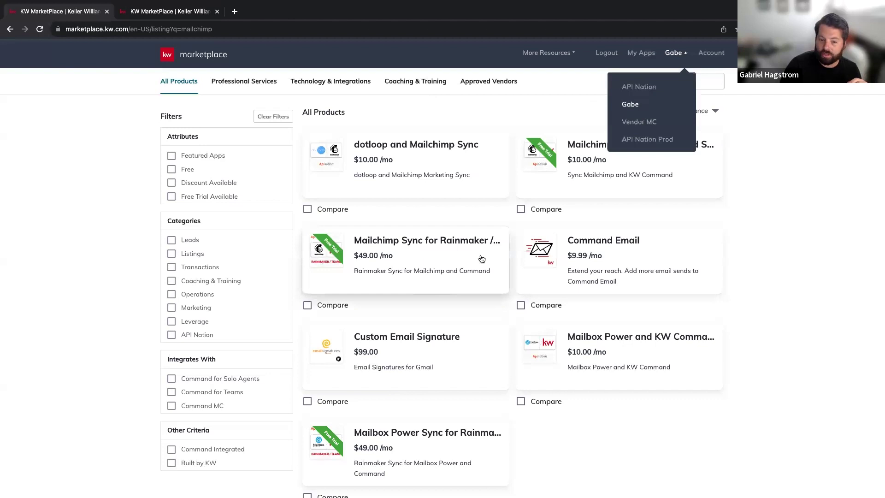
mouse_move(455, 262)
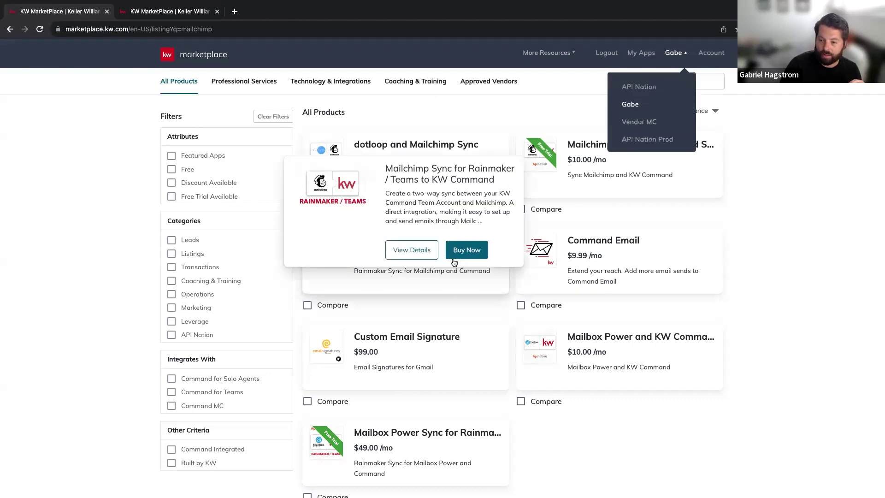
click(637, 140)
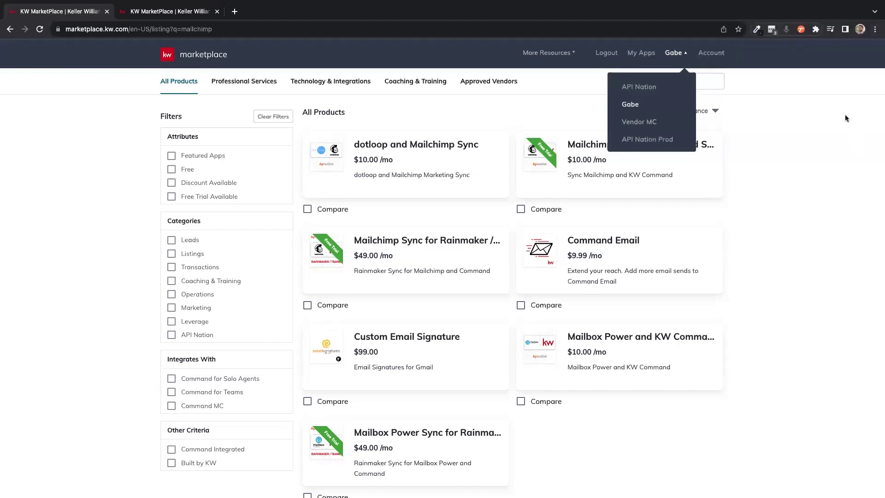
Step: Switch the active marketplace account to API Nation
click(521, 109)
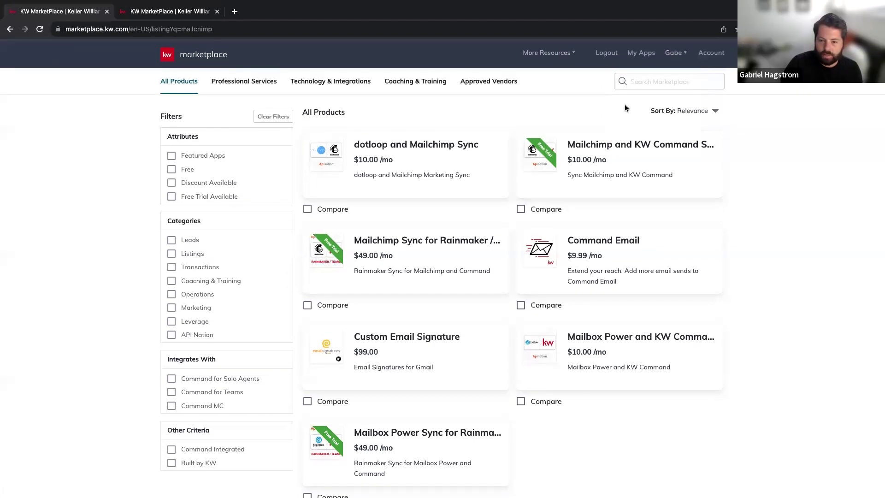
mouse_move(618, 167)
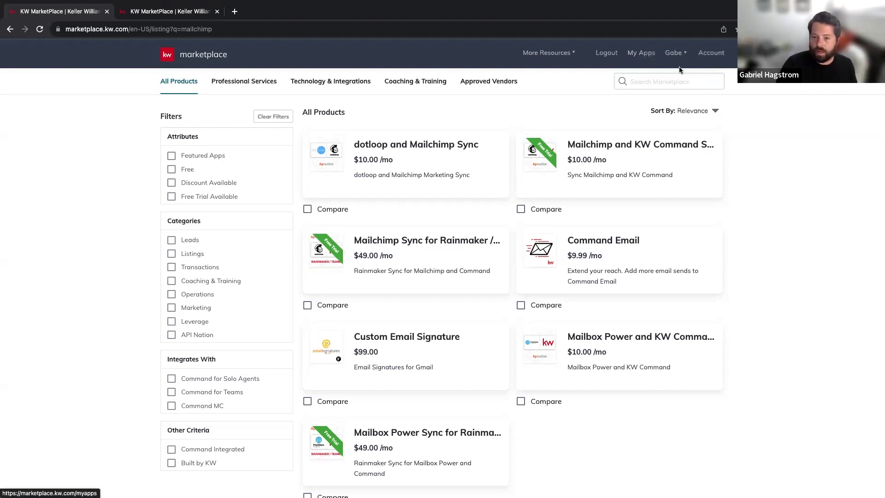
click(673, 52)
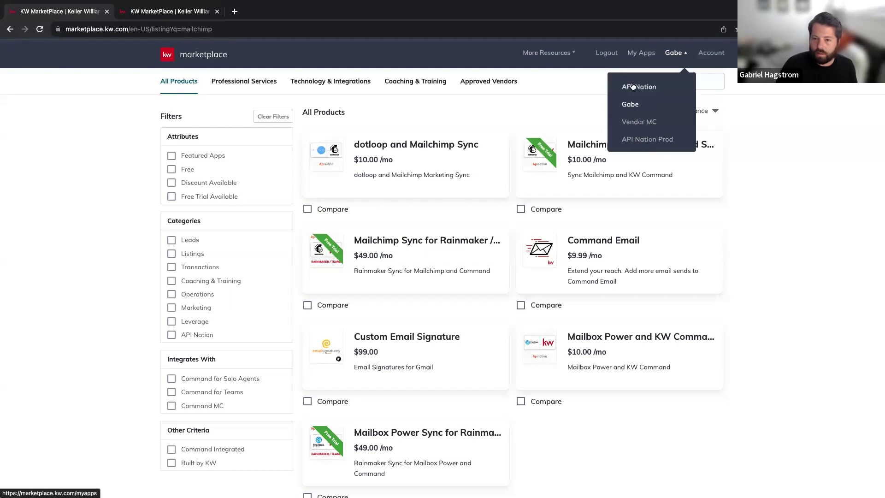
click(642, 59)
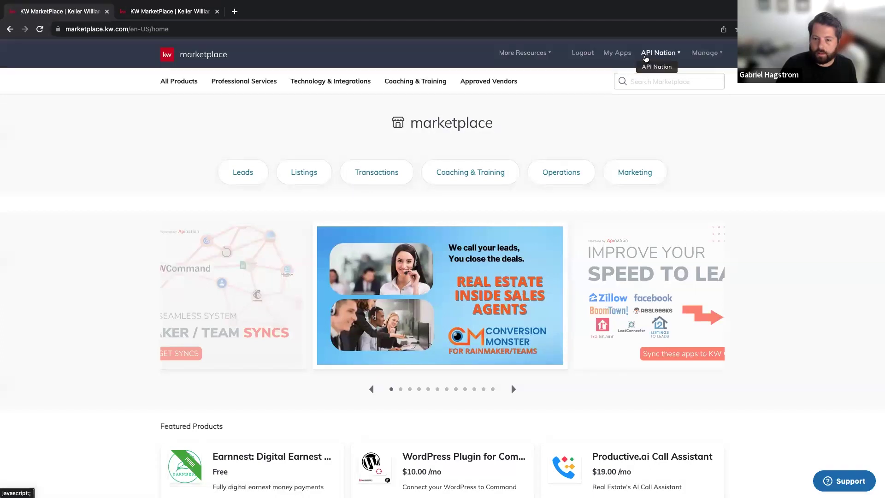
Step: Open the account's list of purchased applications and launch the Mailchimp and KW Command Sync app
click(617, 54)
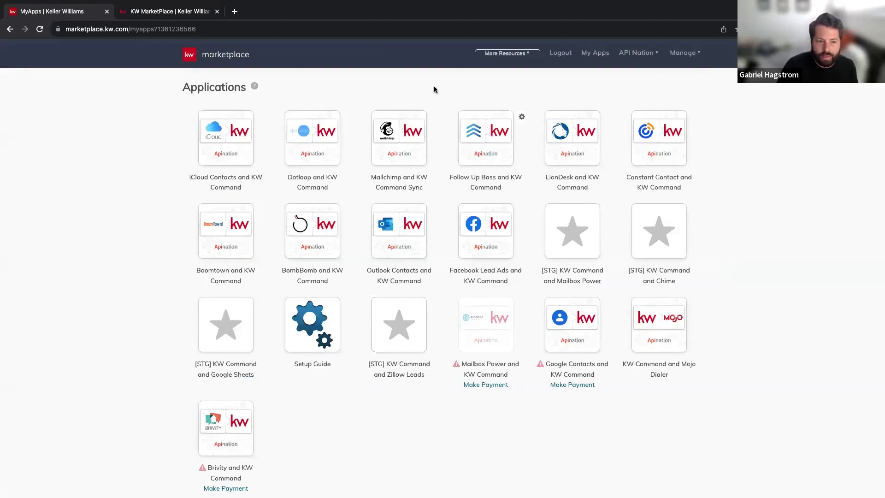
click(594, 54)
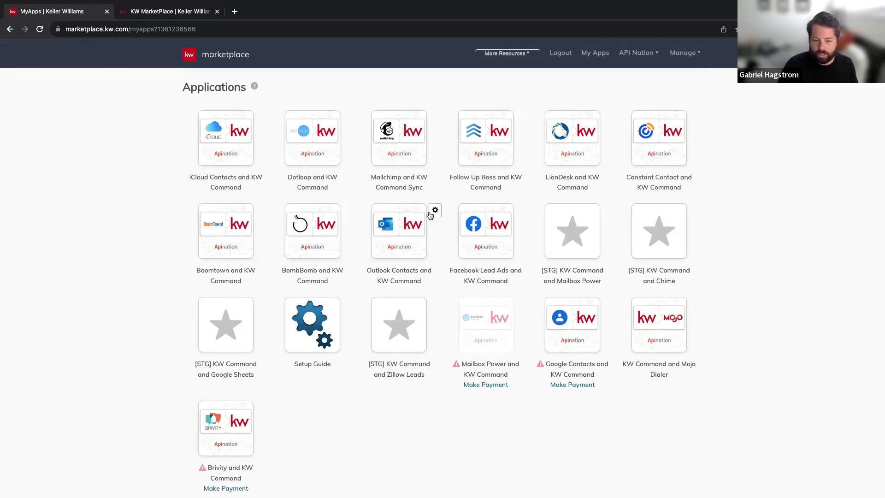
click(395, 138)
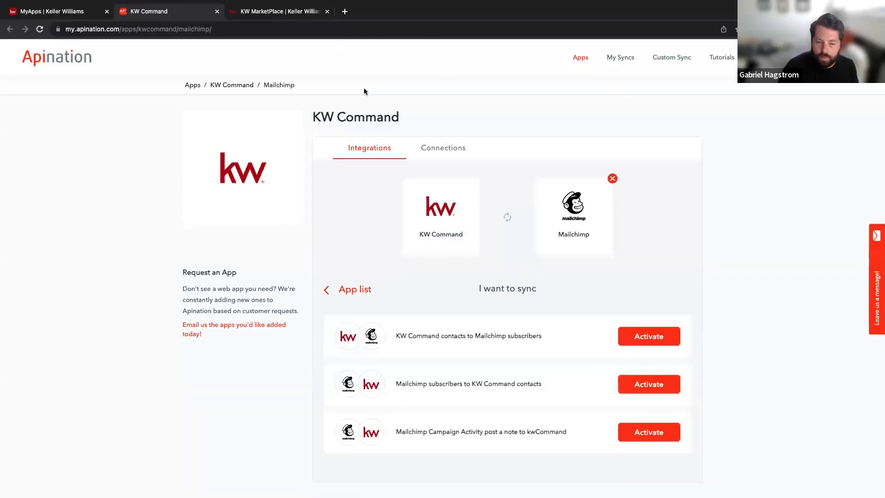
Step: Review the three available KW Command and Mailchimp syncs, covering contacts, subscribers and campaign activity notes
scroll(607, 250, down, 2)
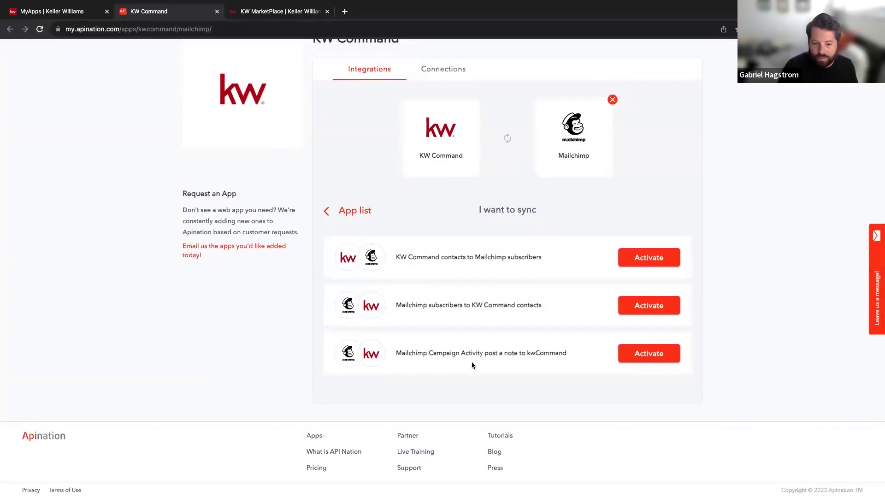
drag(395, 305, 542, 305)
drag(396, 257, 520, 260)
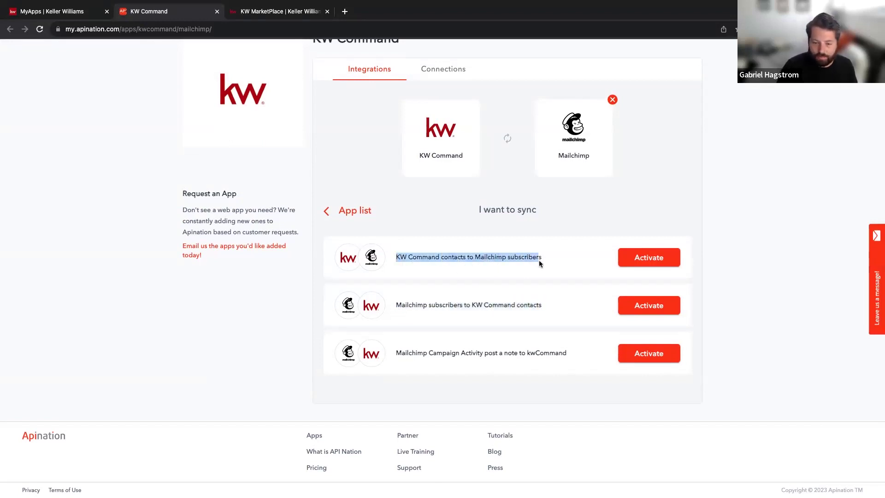
drag(396, 353, 526, 369)
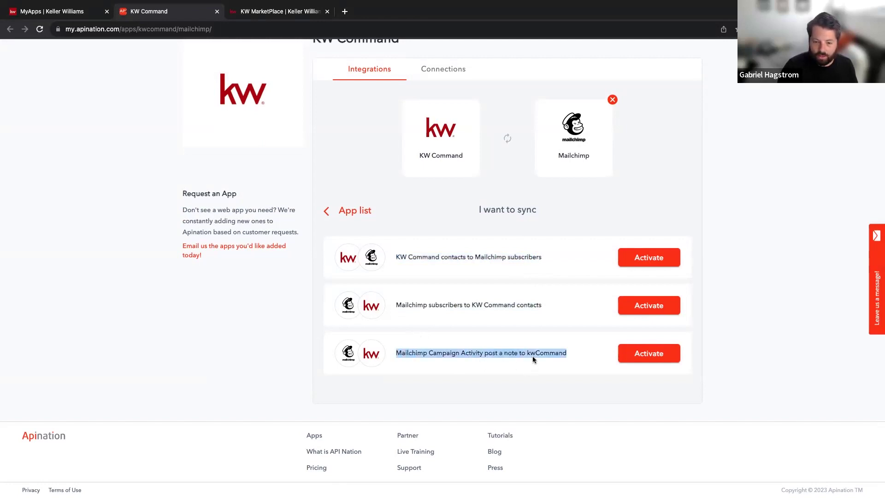
drag(396, 257, 551, 266)
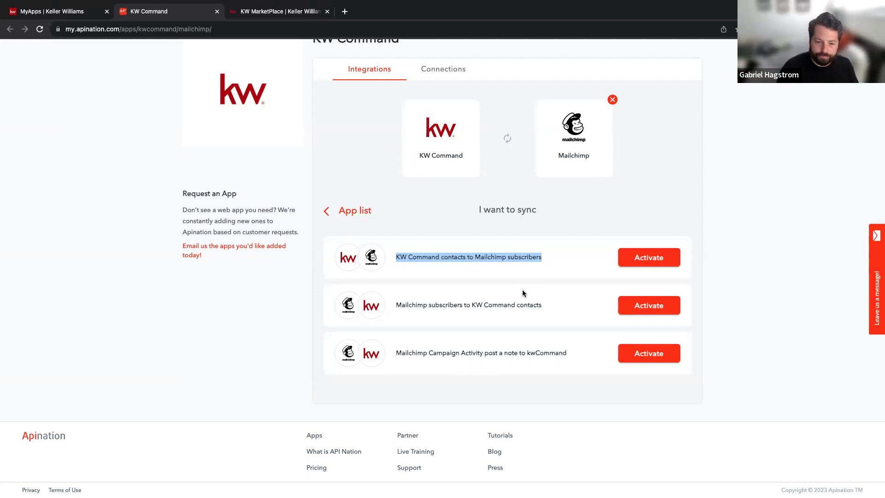
scroll(579, 271, up, 2)
scroll(581, 271, down, 1)
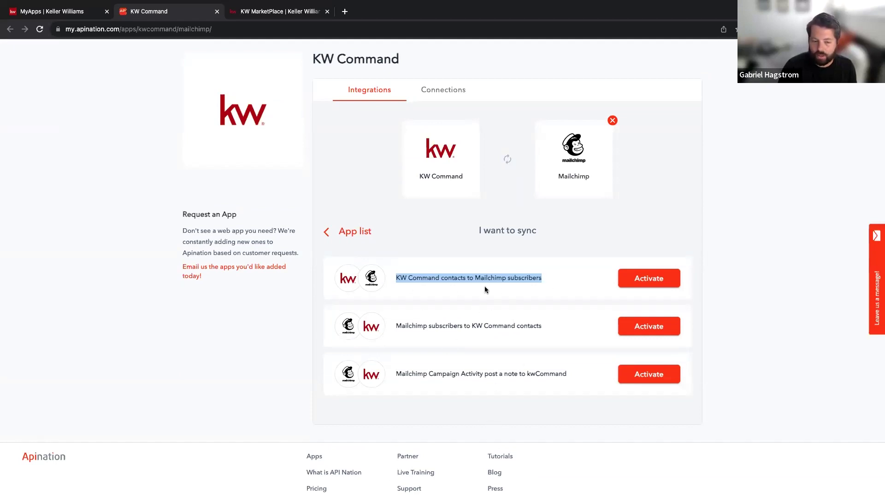
drag(395, 328, 545, 341)
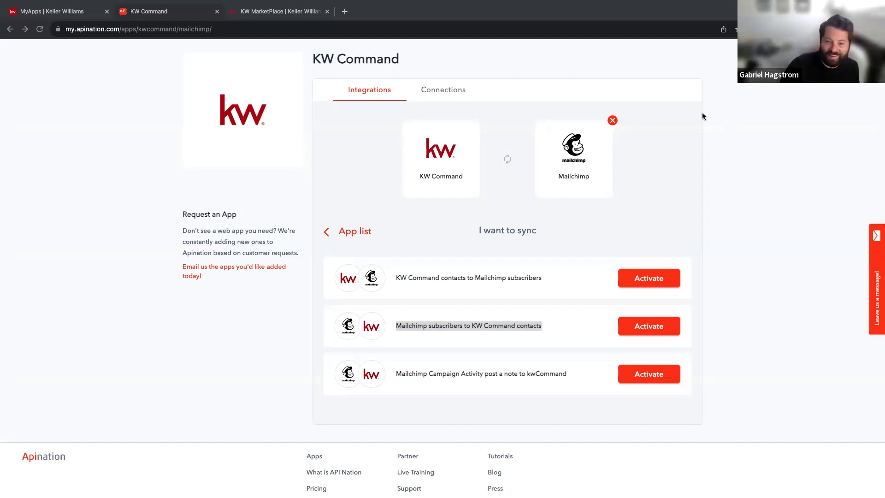
scroll(700, 178, up, 3)
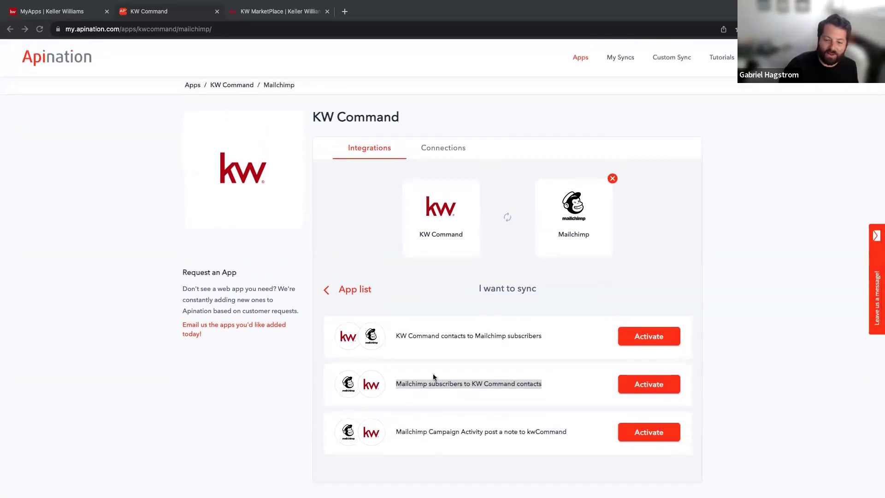
scroll(420, 359, down, 3)
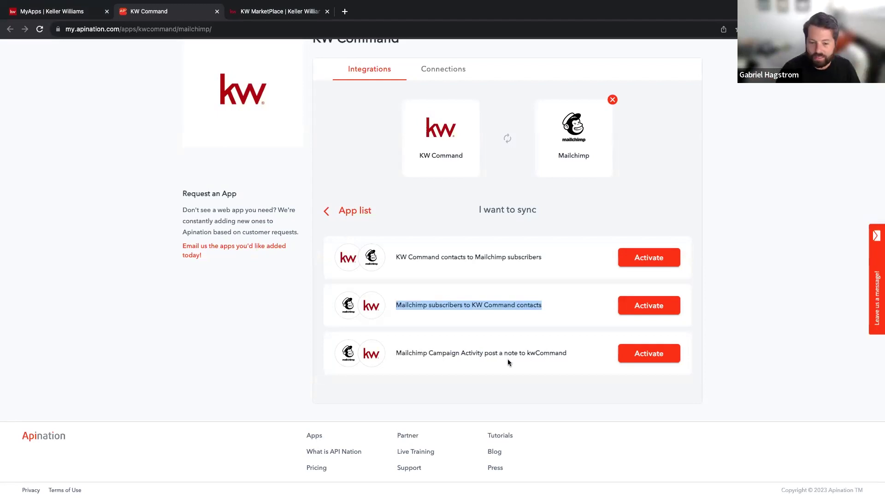
click(579, 386)
scroll(579, 386, up, 1)
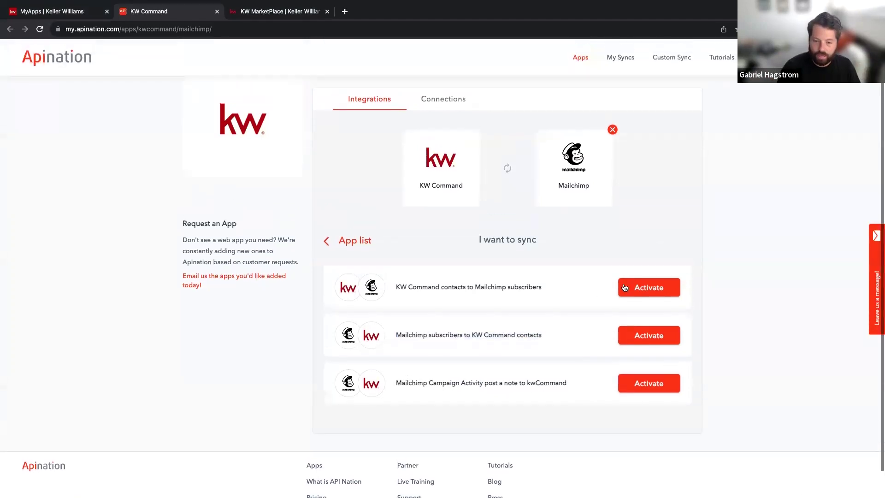
Step: Activate the KW Command contacts to Mailchimp subscribers sync and choose the saved personal KW Command connection
click(647, 286)
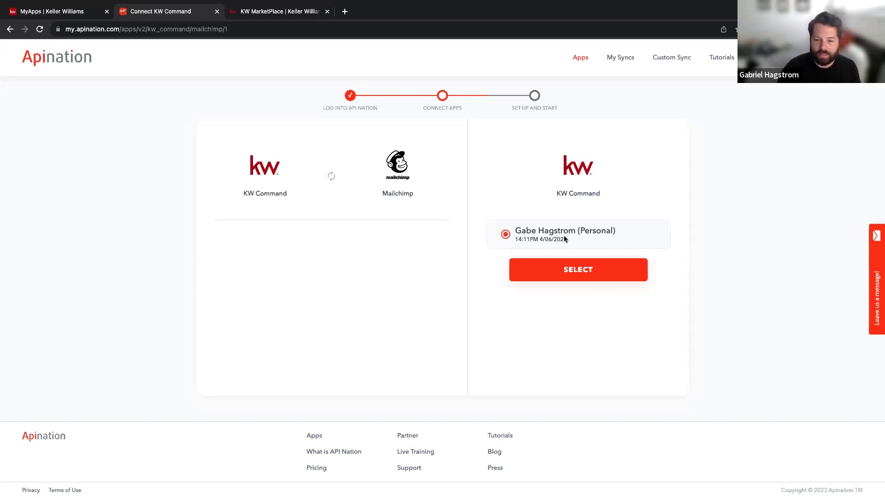
drag(595, 158, 591, 203)
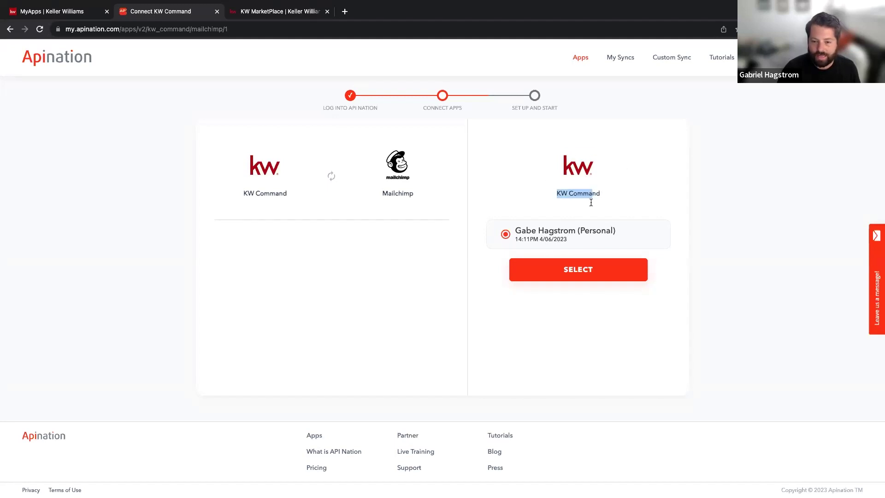
click(554, 264)
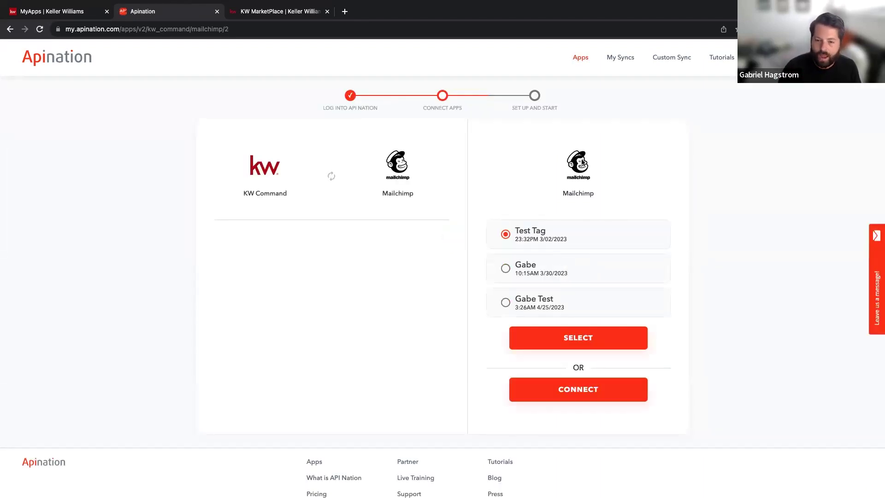
click(574, 395)
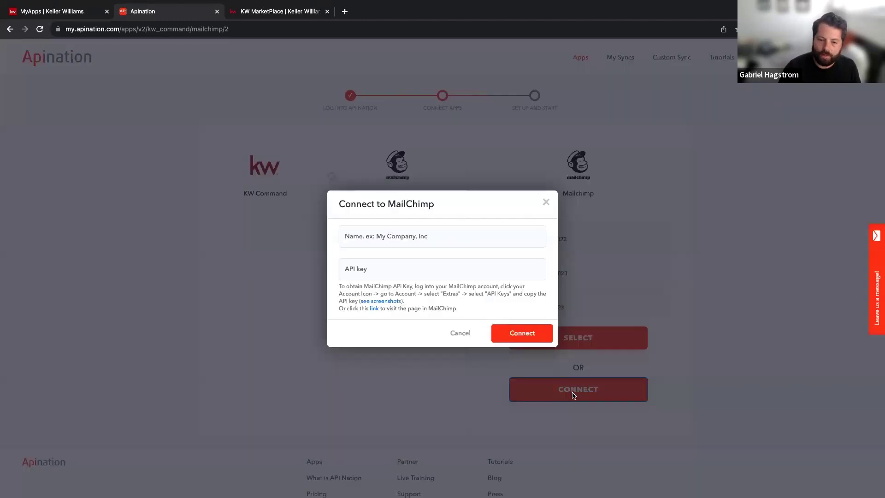
click(372, 235)
text(First Team)
click(365, 271)
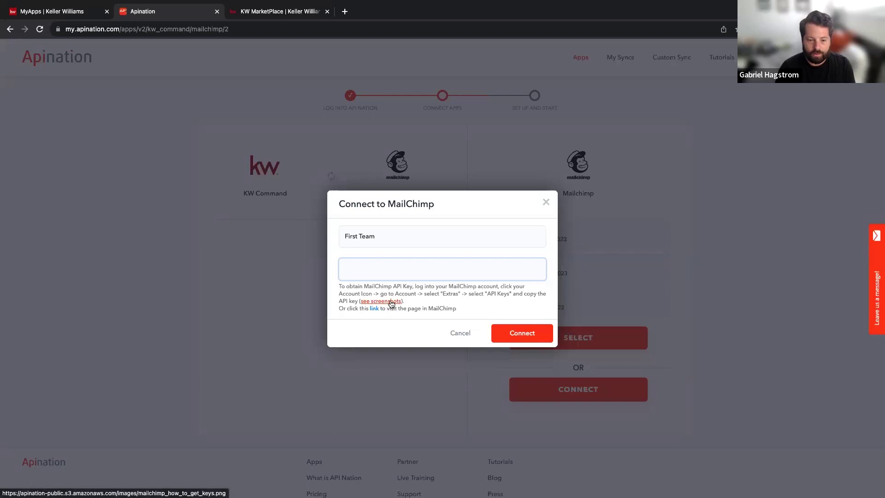
click(362, 295)
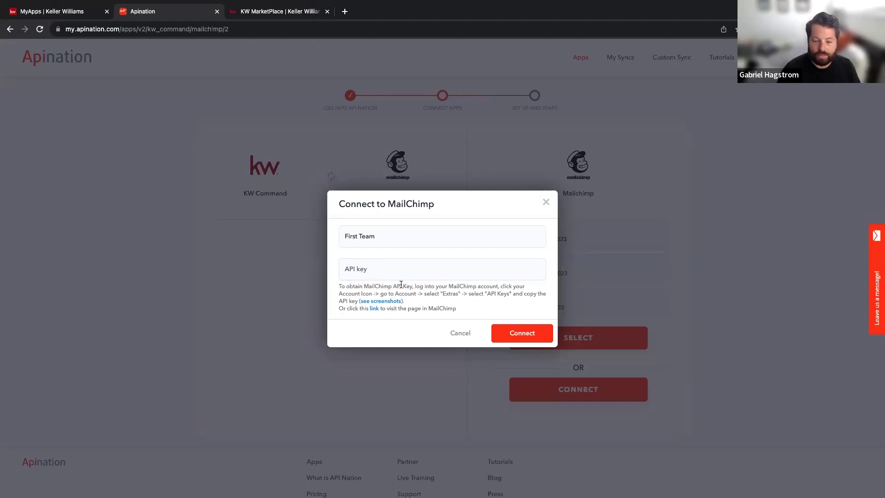
click(547, 199)
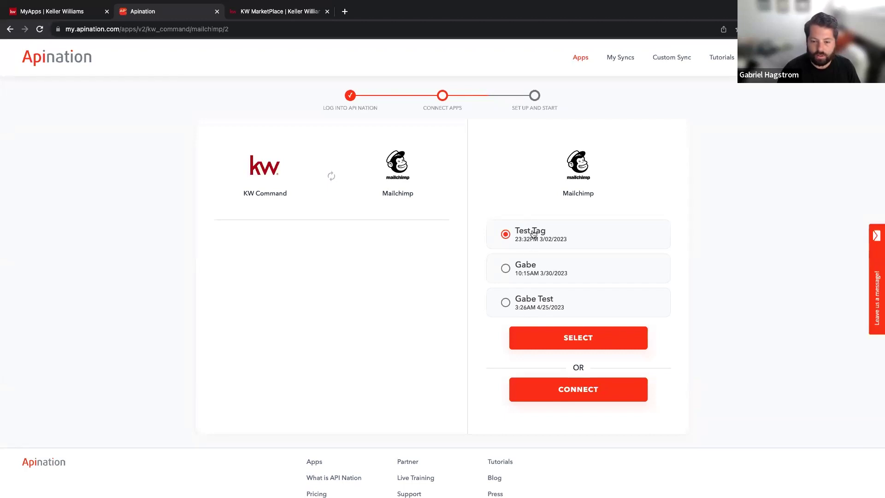
Step: Choose the saved Mailchimp connection dated 4/25/2023 and continue to the sync's settings review
click(536, 304)
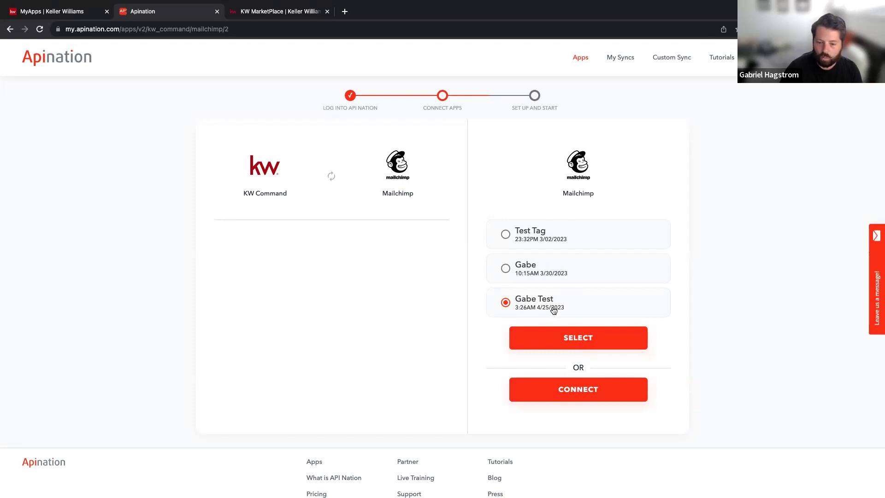
click(566, 337)
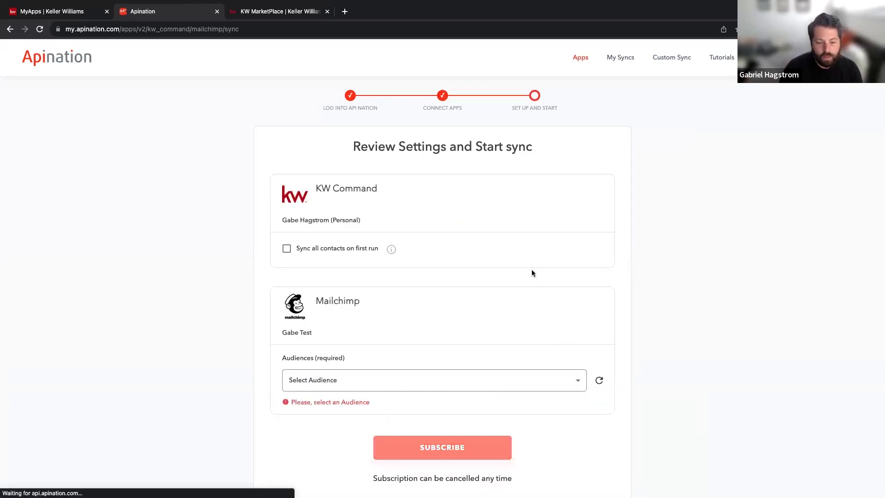
scroll(532, 272, down, 3)
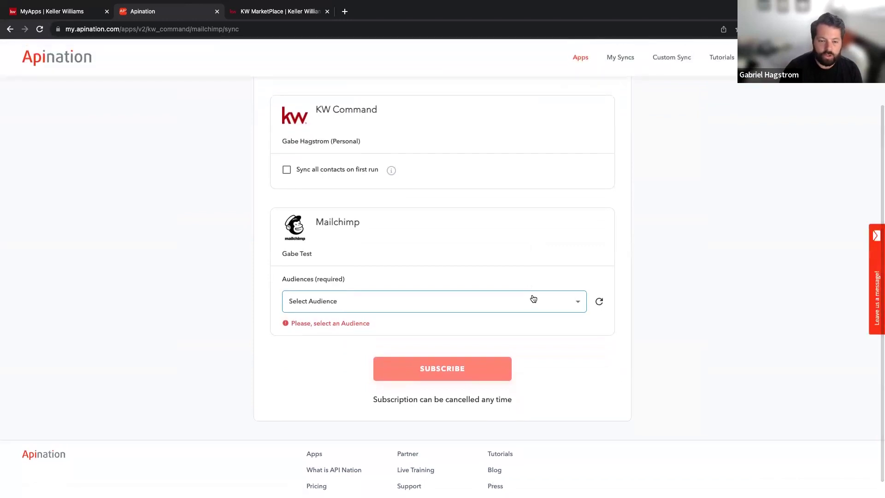
Step: Turn on syncing of all KW Command contacts on first run, and turn it back off
scroll(376, 182, up, 1)
scroll(375, 183, up, 1)
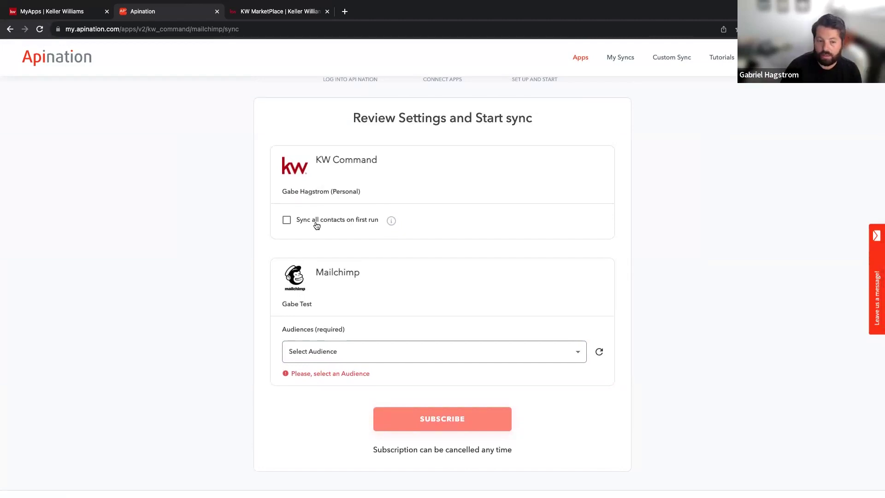
click(287, 222)
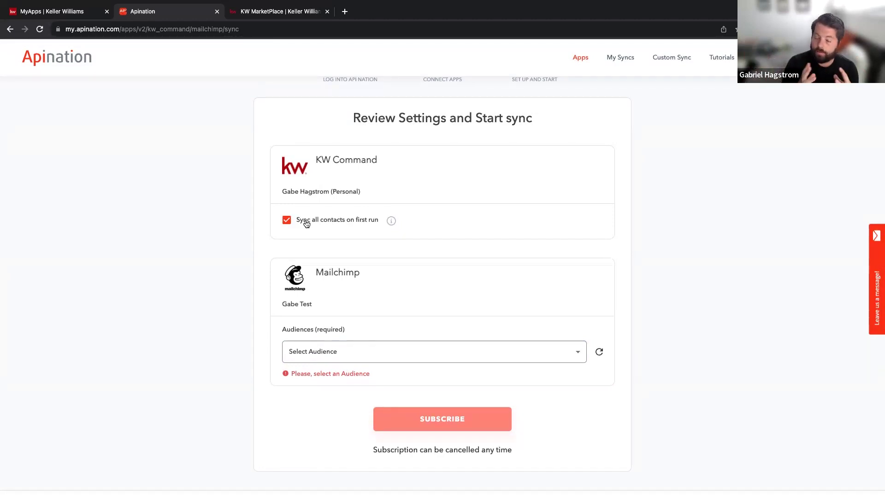
click(307, 224)
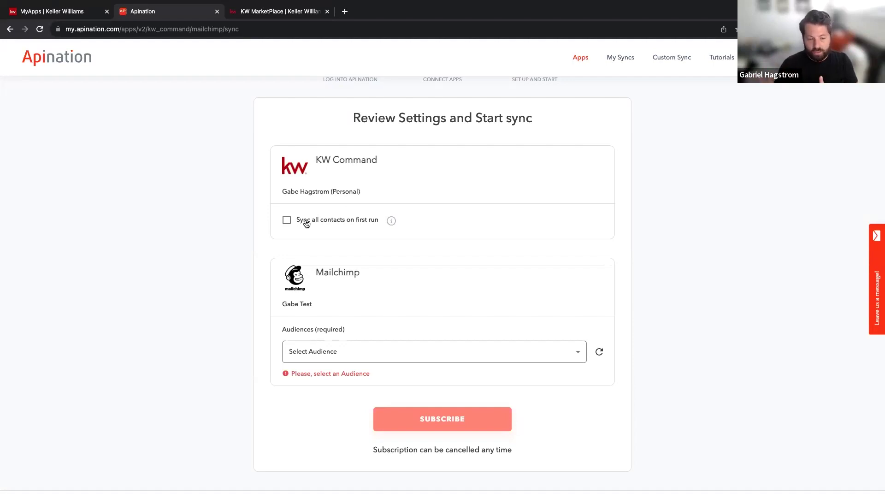
scroll(372, 213, down, 3)
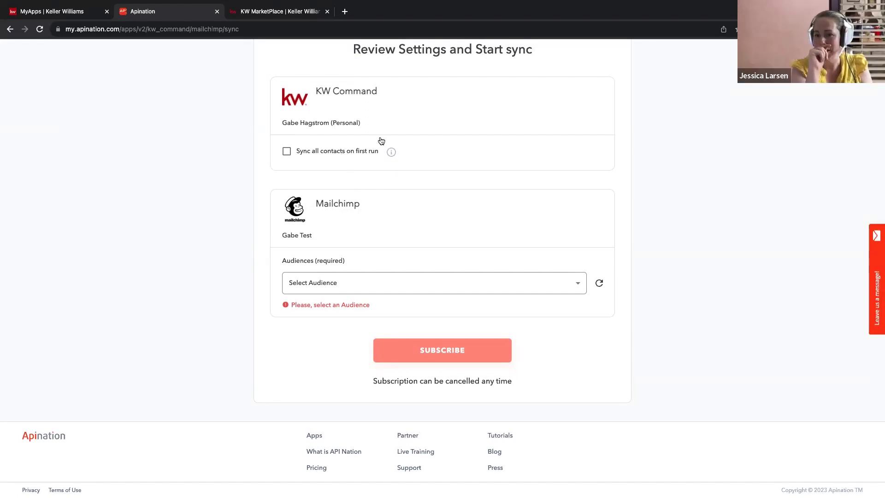
scroll(685, 183, up, 3)
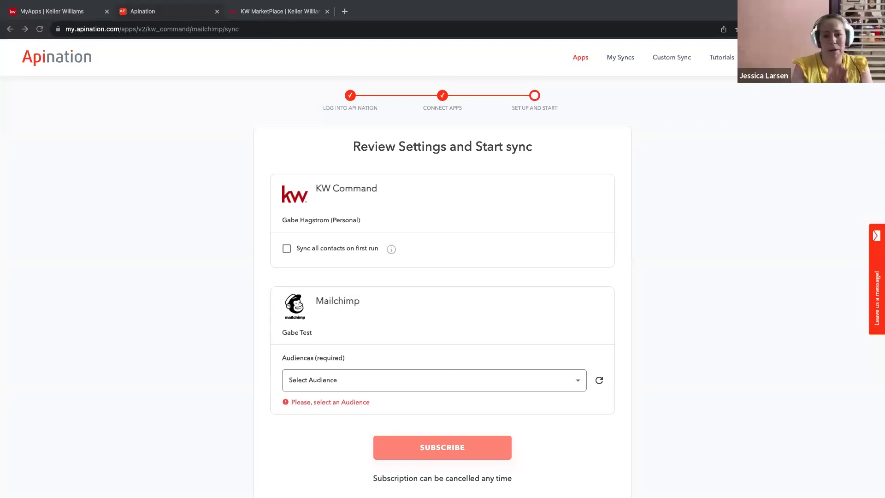
mouse_move(238, 13)
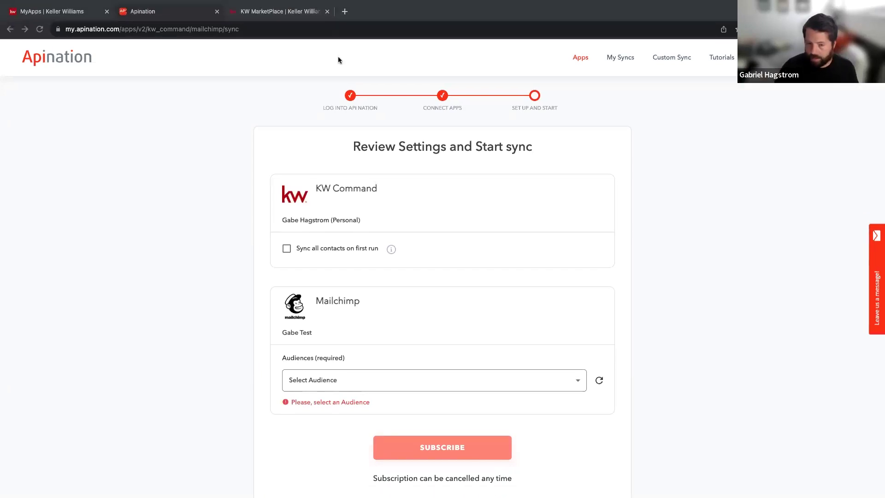
scroll(417, 252, down, 3)
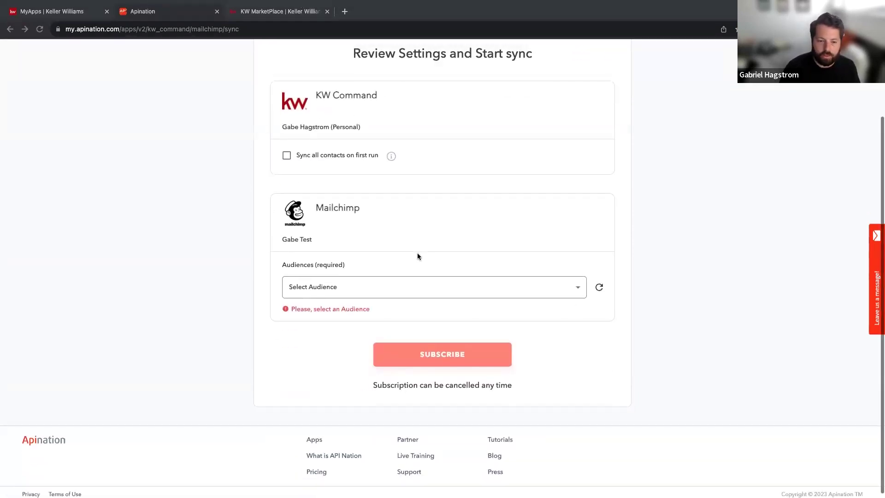
scroll(417, 252, up, 1)
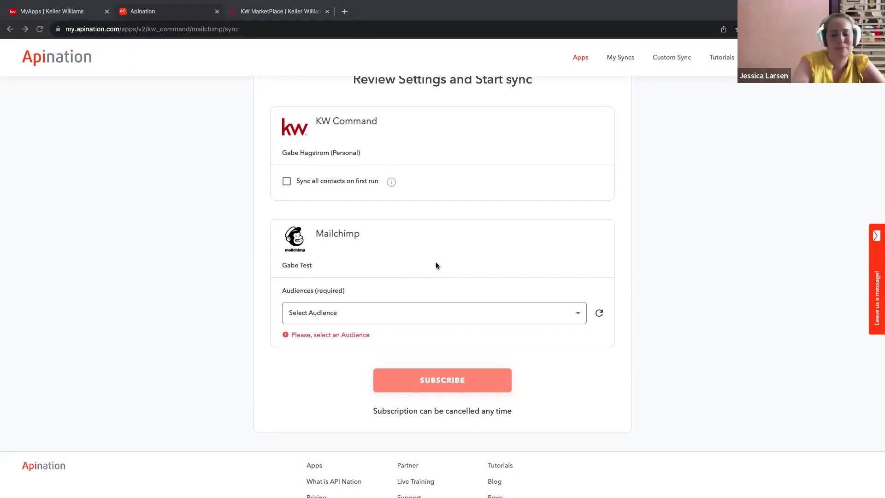
scroll(436, 263, down, 1)
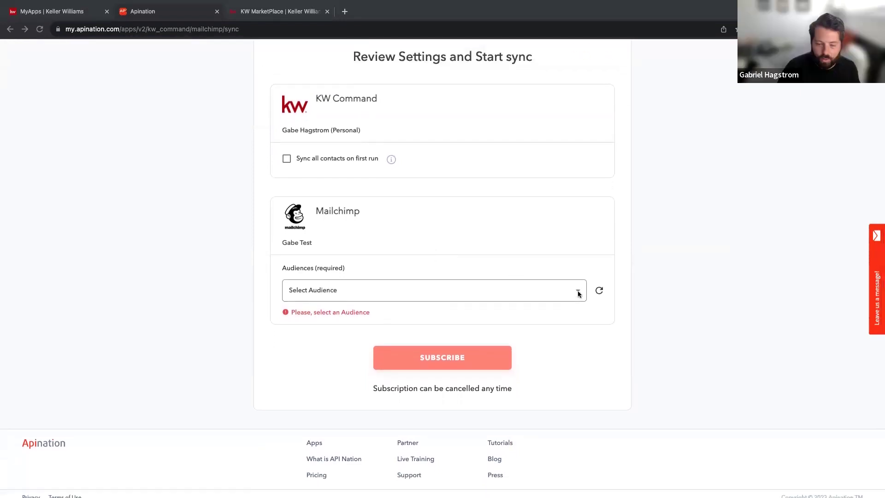
Step: Select Real Estate Clients as the Mailchimp audience and subscribe to the sync
click(403, 297)
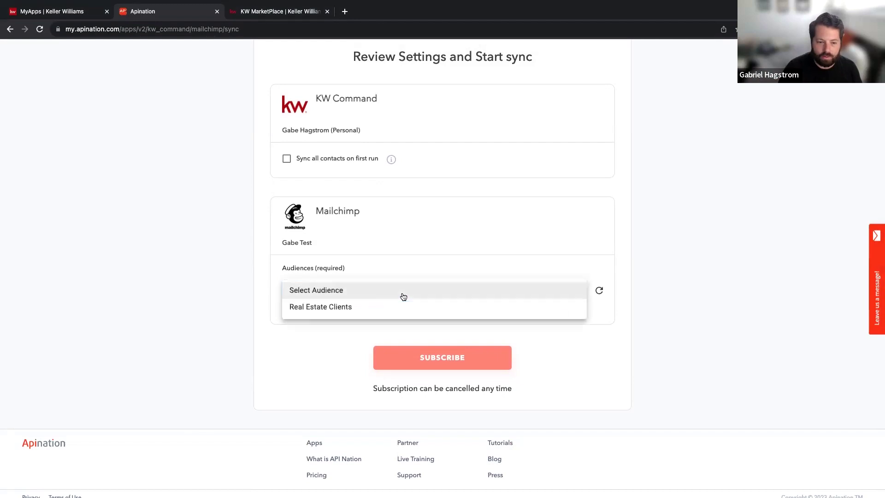
click(365, 311)
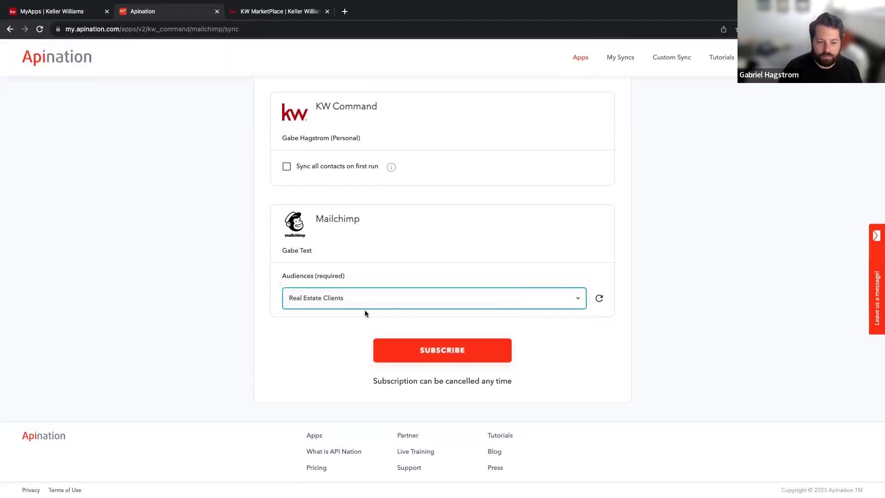
click(421, 354)
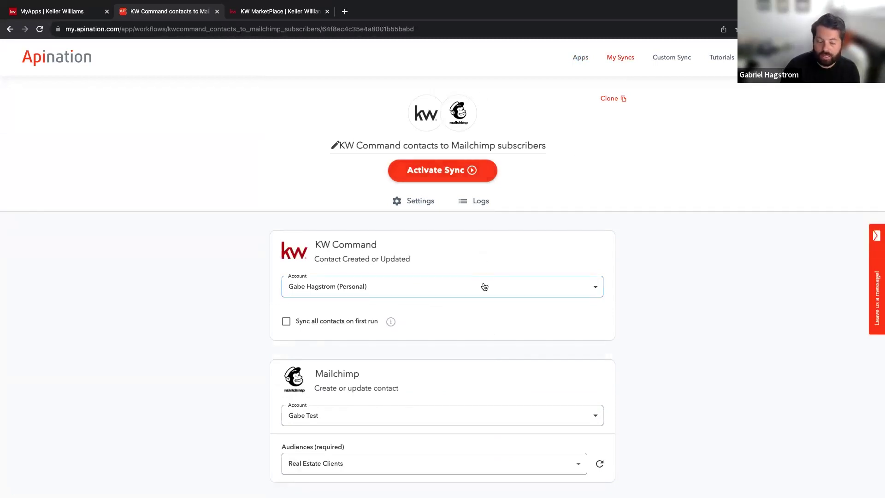
Step: Set the sync's filter to Neighborhood Name contains Highlands
scroll(483, 284, down, 3)
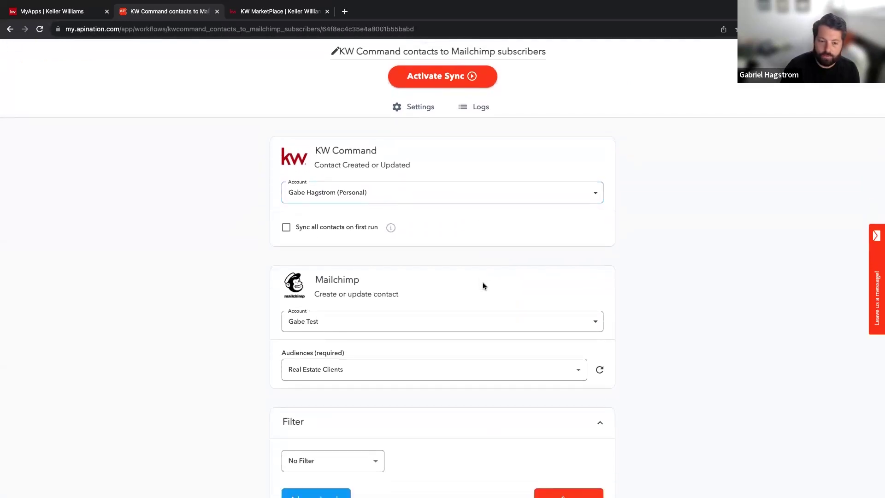
scroll(483, 283, down, 4)
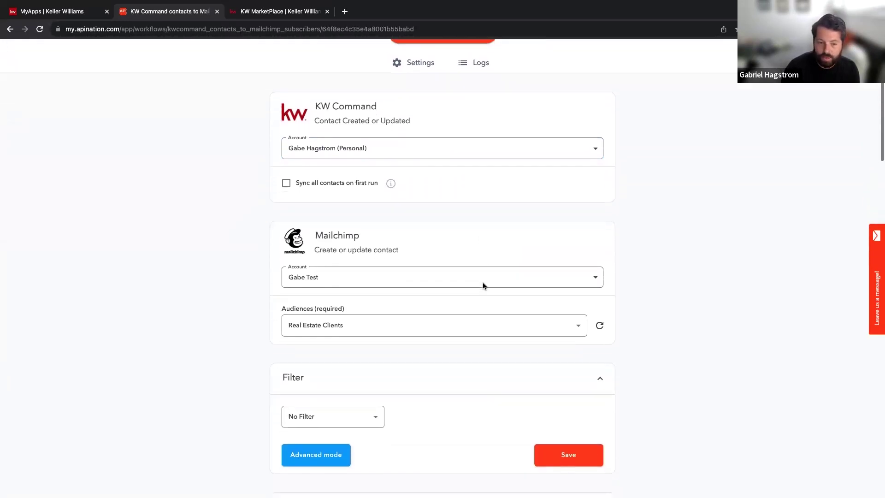
scroll(483, 285, down, 4)
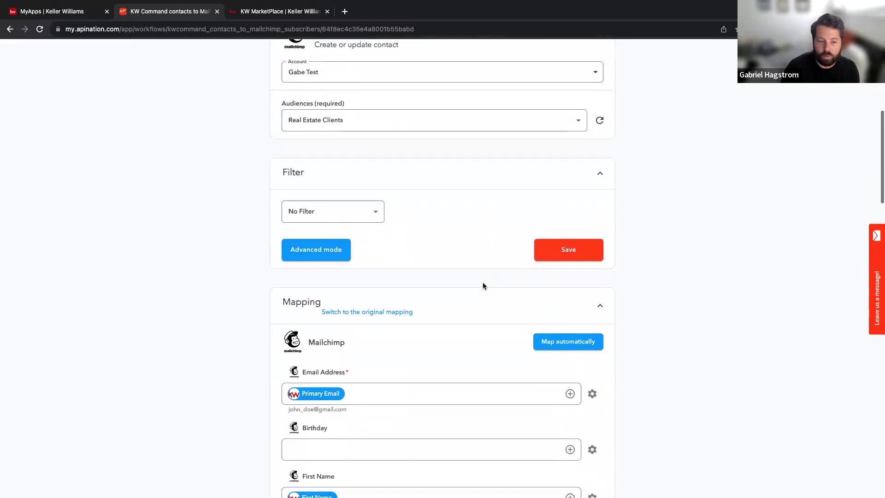
scroll(483, 283, down, 1)
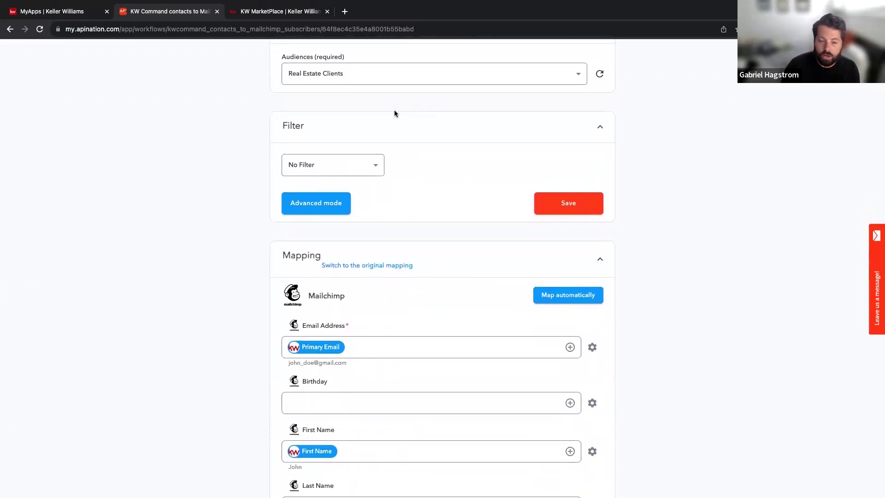
click(374, 165)
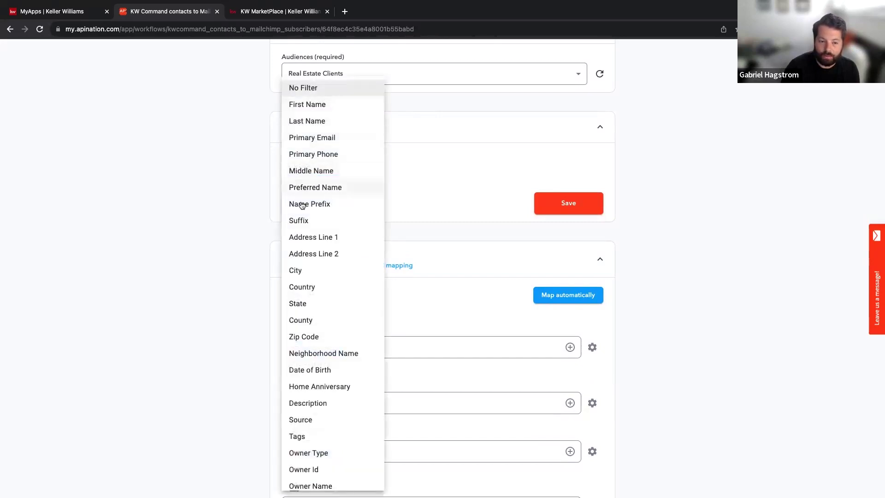
click(310, 354)
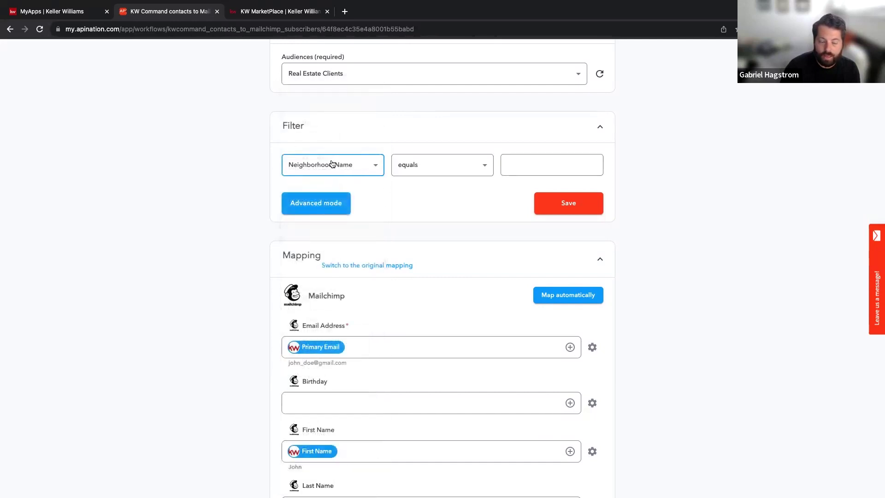
scroll(330, 163, up, 2)
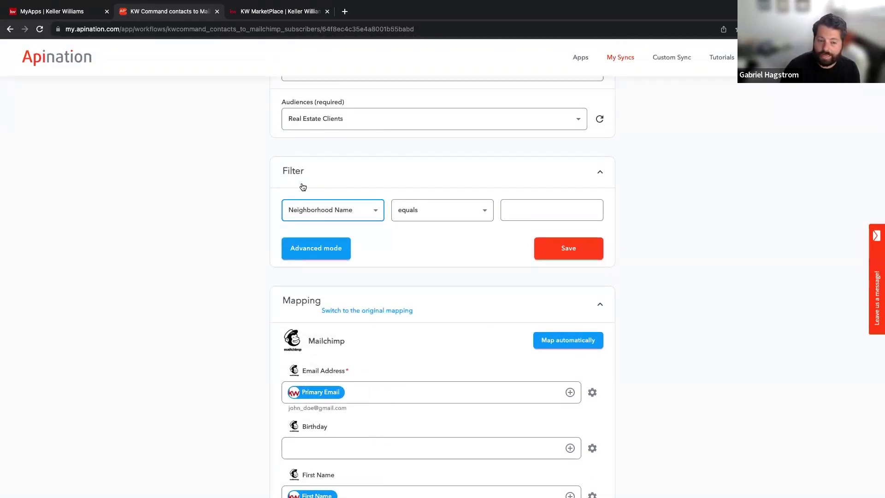
click(409, 212)
click(409, 327)
click(529, 206)
text(Highlands)
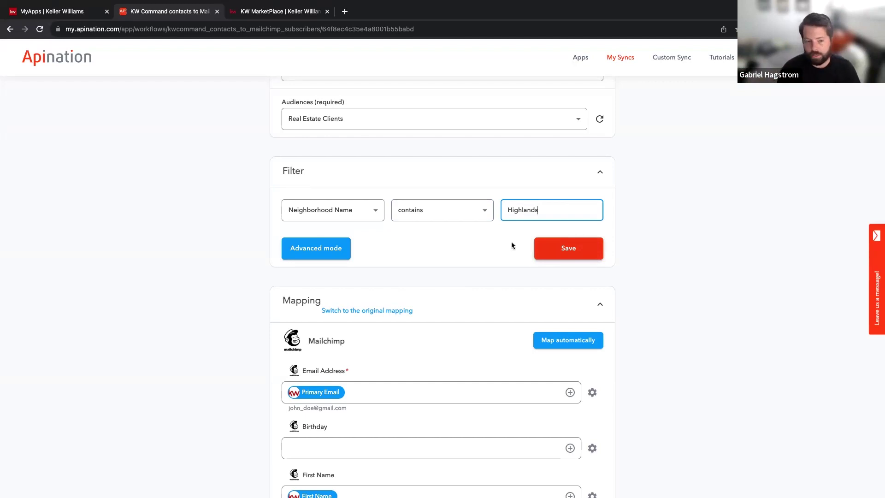
Step: Save a filter for Tags containing newsletter, and reset the filter to No Filter
click(374, 212)
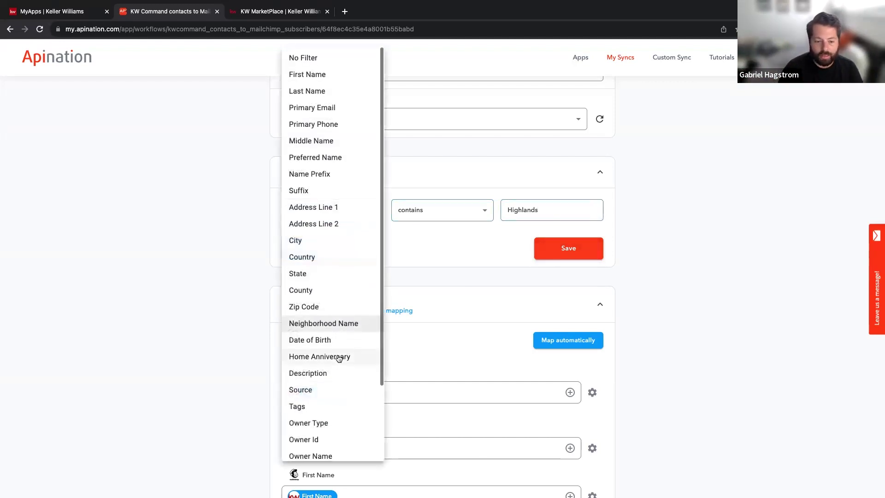
scroll(339, 358, down, 2)
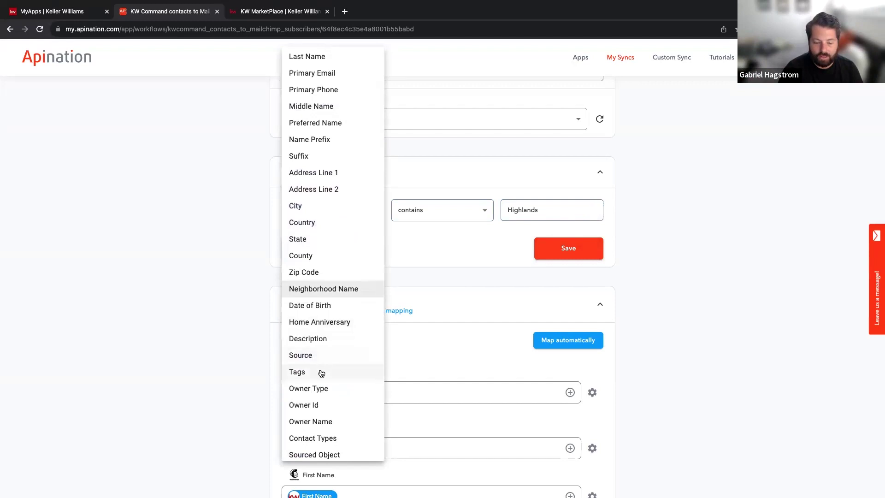
click(322, 373)
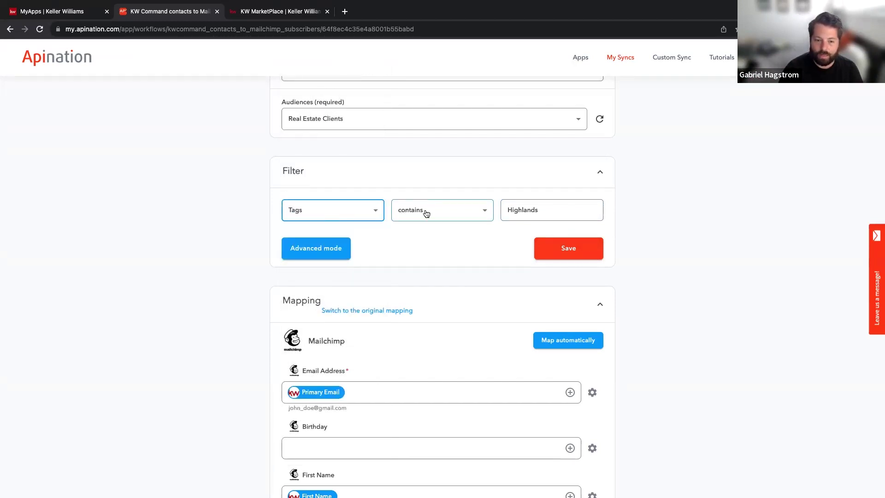
double_click(519, 210)
text(newsletter)
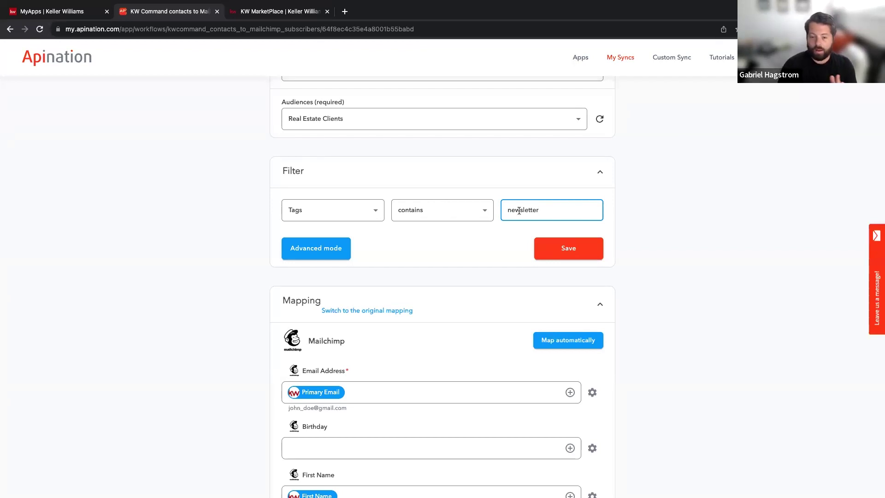
click(553, 248)
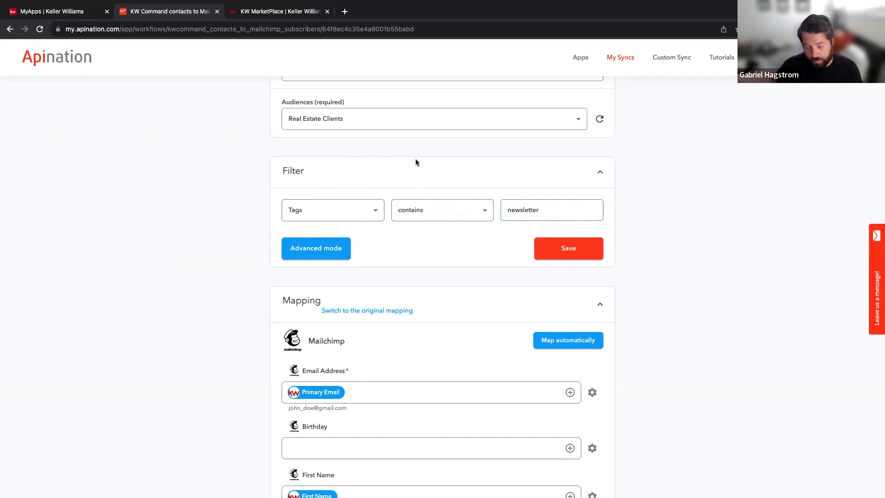
click(376, 213)
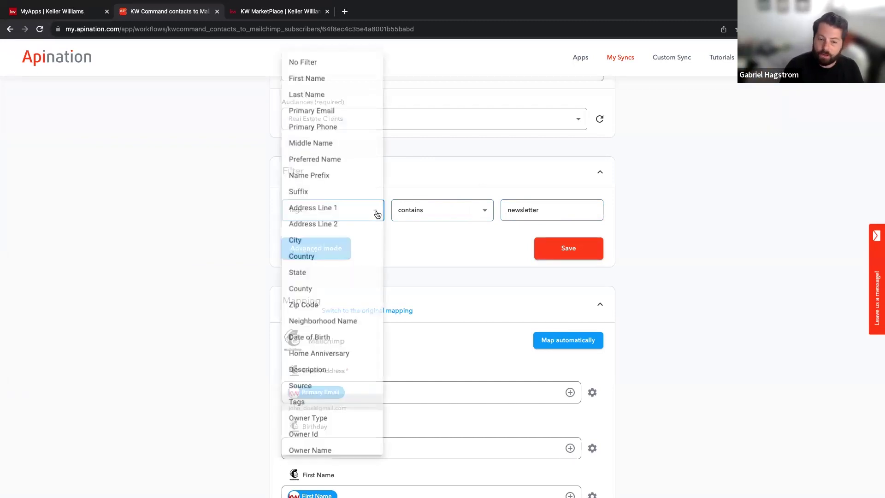
click(336, 59)
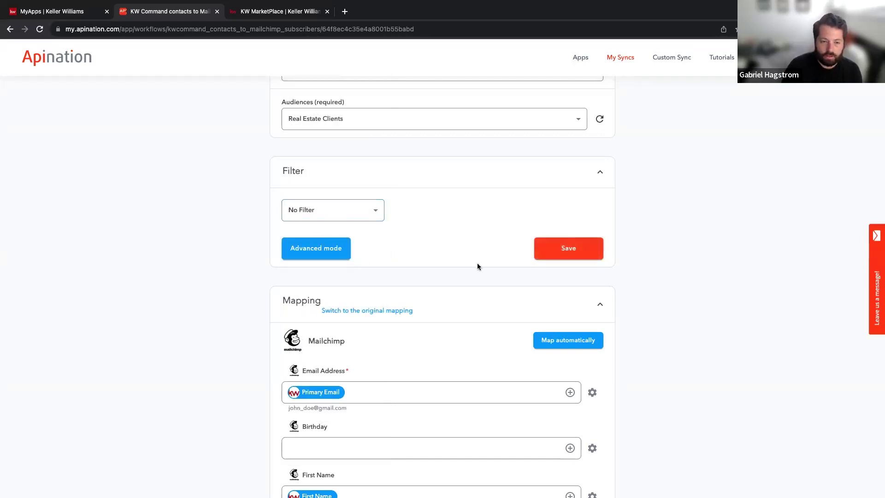
Step: In the field mapping, map KW Command's Date of Birth to the second Mailchimp Birthday field, between the two Untitled fields
scroll(477, 265, down, 5)
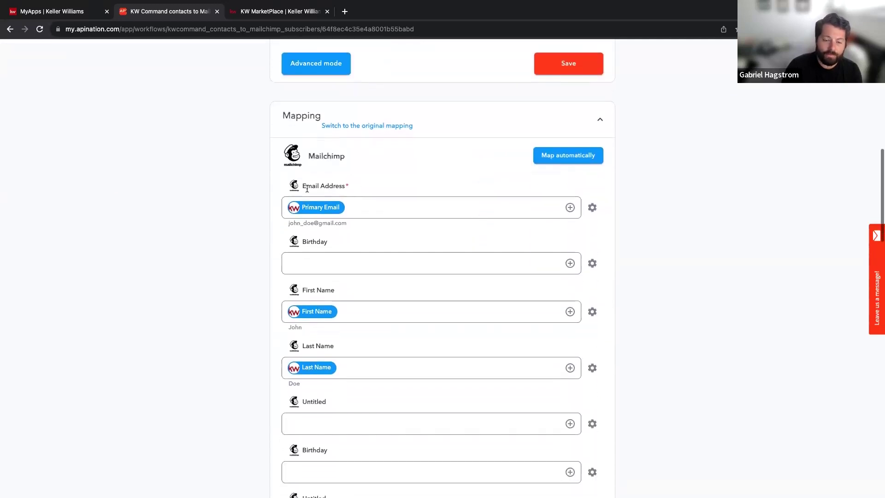
scroll(330, 225, down, 2)
click(311, 167)
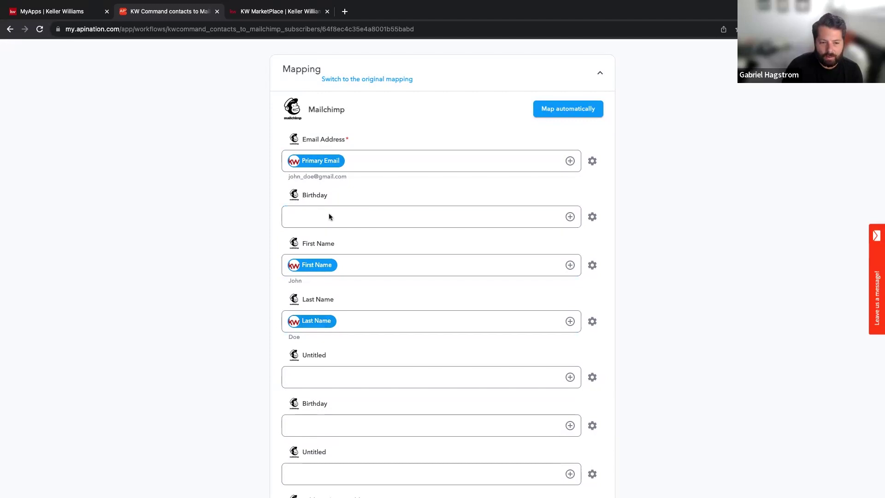
scroll(329, 216, down, 5)
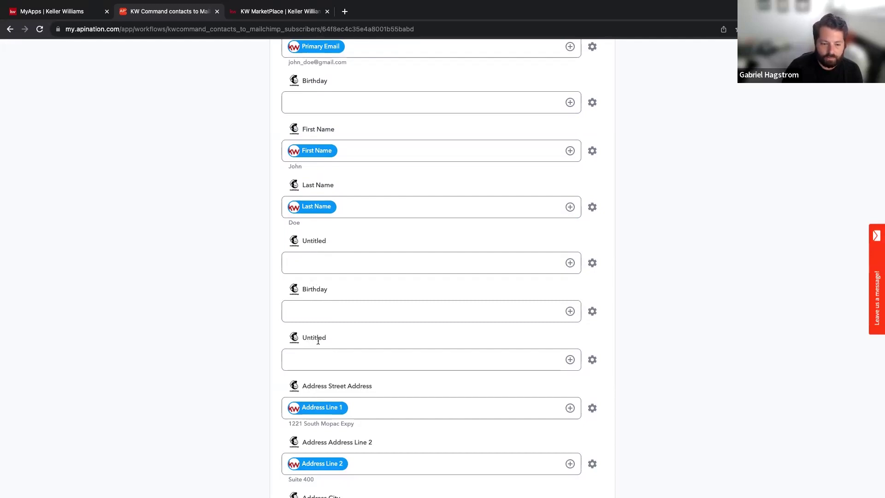
scroll(319, 338, down, 15)
scroll(317, 340, down, 4)
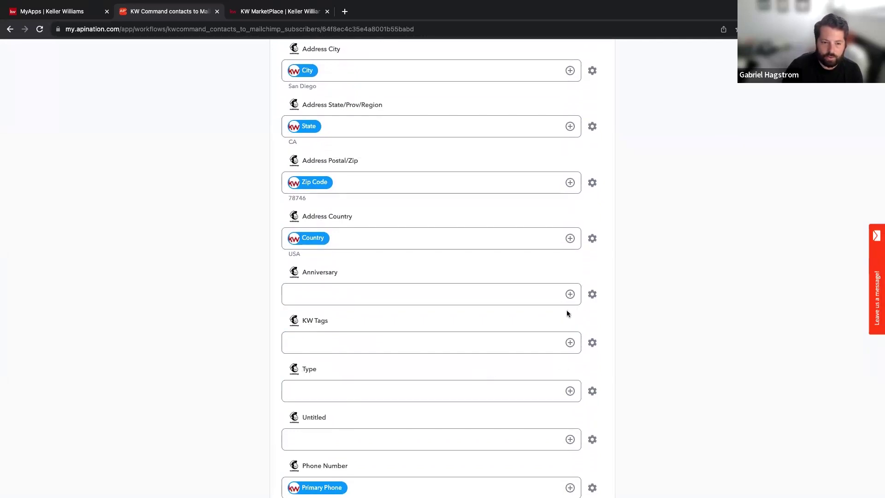
scroll(566, 310, up, 18)
click(570, 287)
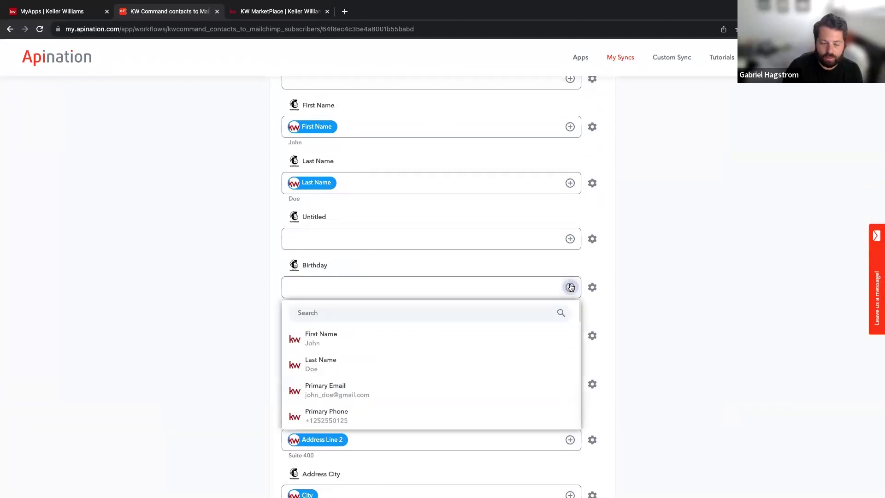
text(bi)
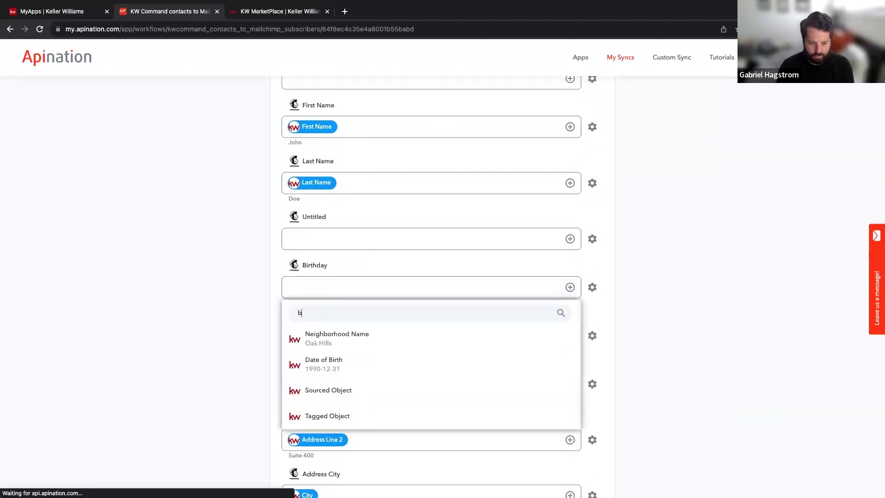
click(317, 340)
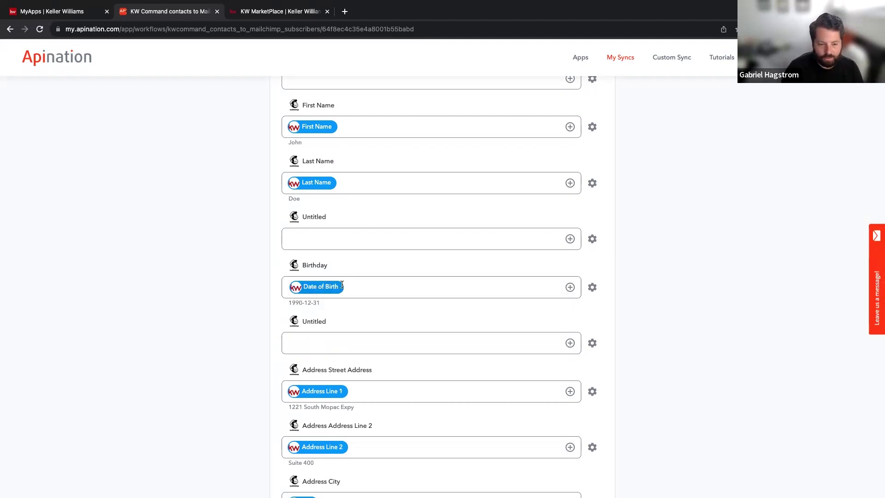
Step: Activate the KW Command contacts to Mailchimp subscribers sync from its settings page
scroll(282, 395, down, 1)
scroll(283, 395, down, 3)
scroll(282, 401, up, 10)
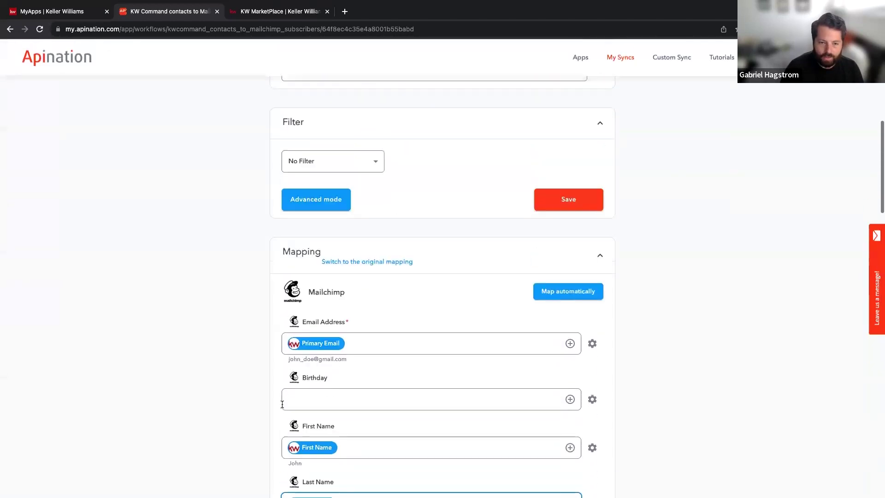
scroll(289, 397, down, 2)
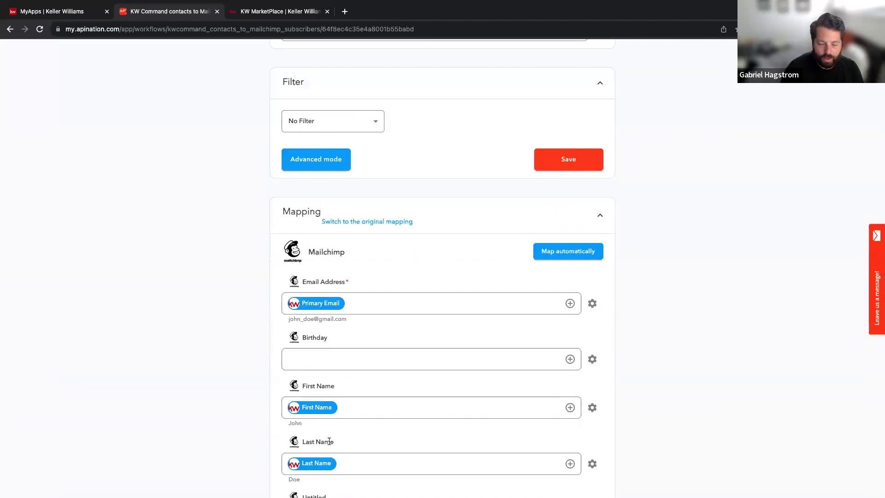
scroll(327, 438, up, 5)
scroll(329, 443, up, 4)
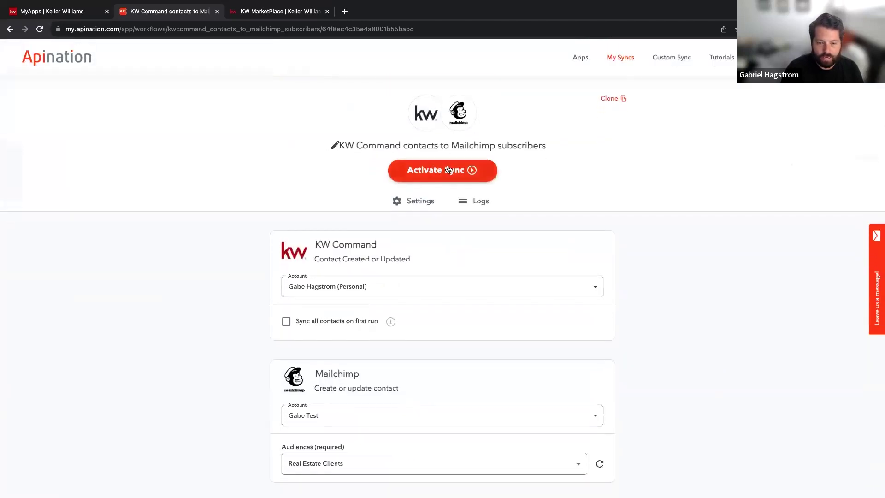
click(447, 171)
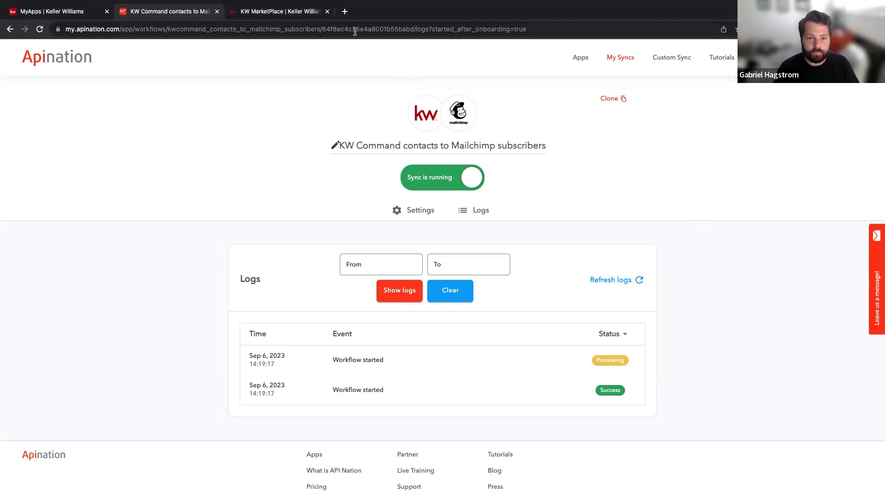
Step: Open mailchimp.com in a new browser tab and log in to the Mailchimp account
click(344, 12)
text(mailch)
key(Return)
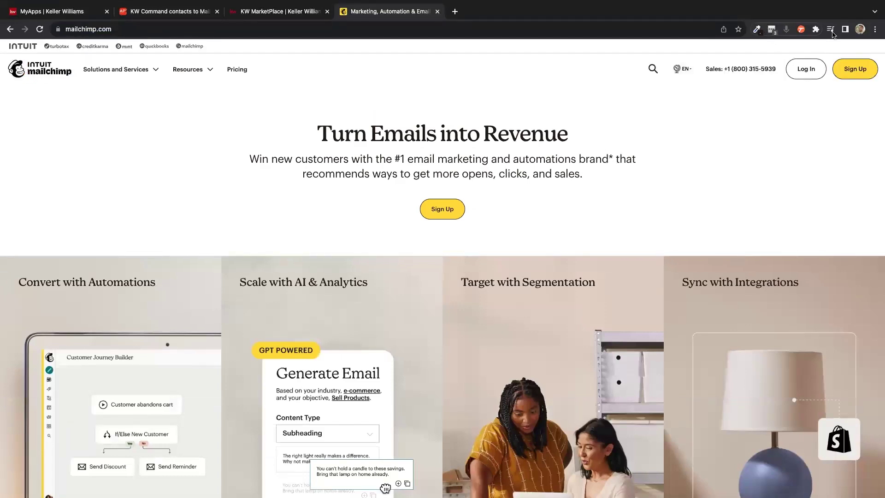
click(813, 67)
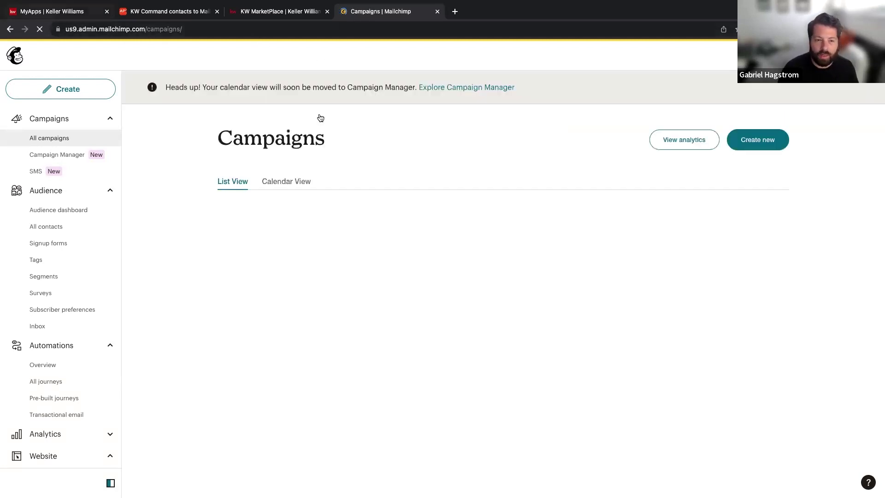
Step: Switch to the MyApps browser tab and load the KW Command dashboard at console.command.kw.com/command
key(super+1)
click(223, 29)
text(command | Dashboard)
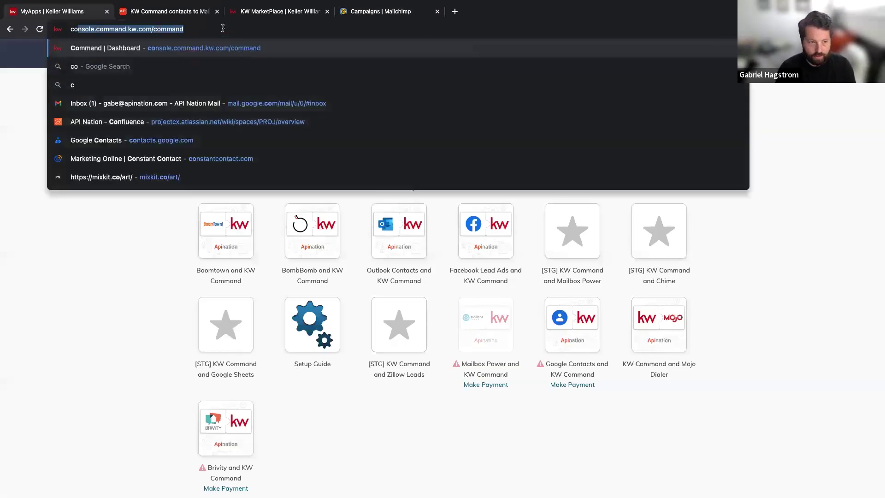
key(Return)
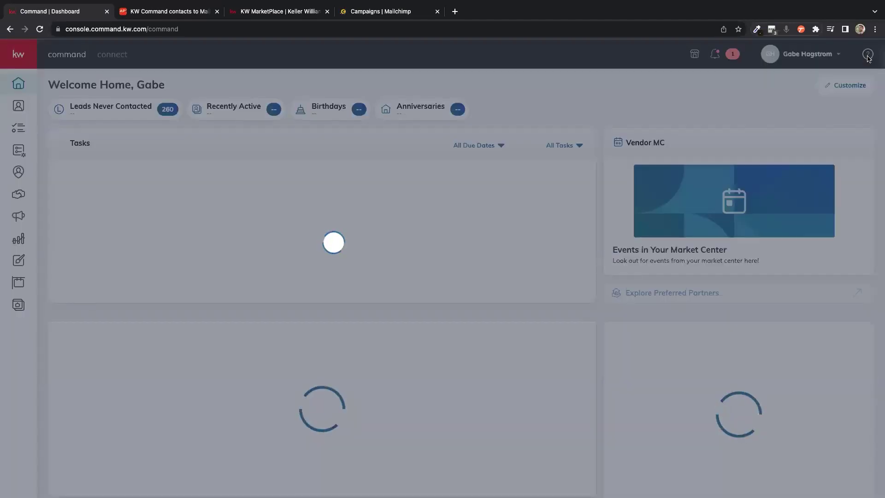
click(868, 55)
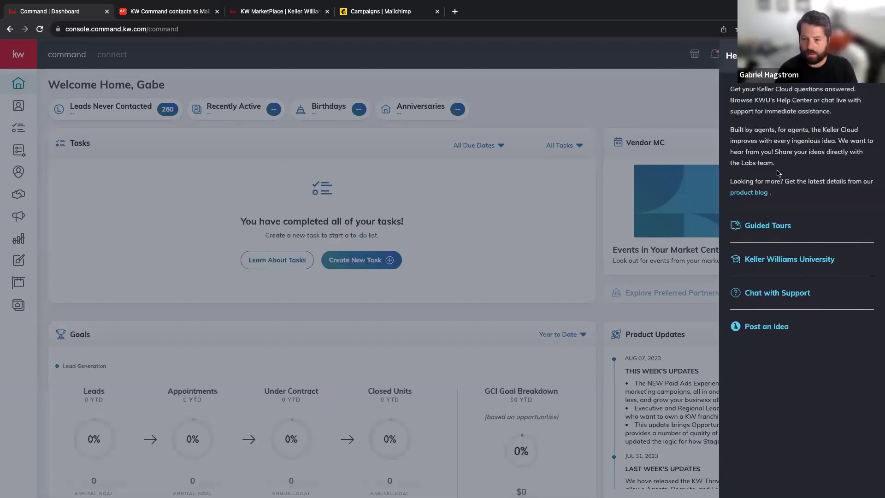
click(867, 57)
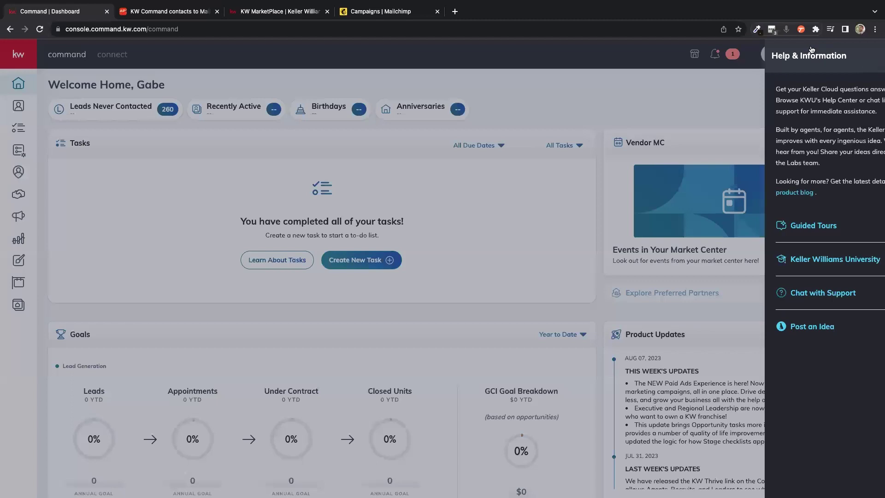
Step: Search Google for "kw command mailchimp" in a new tab and open the KW Answers article on creating and managing email recipient lists
click(455, 11)
text(kw )
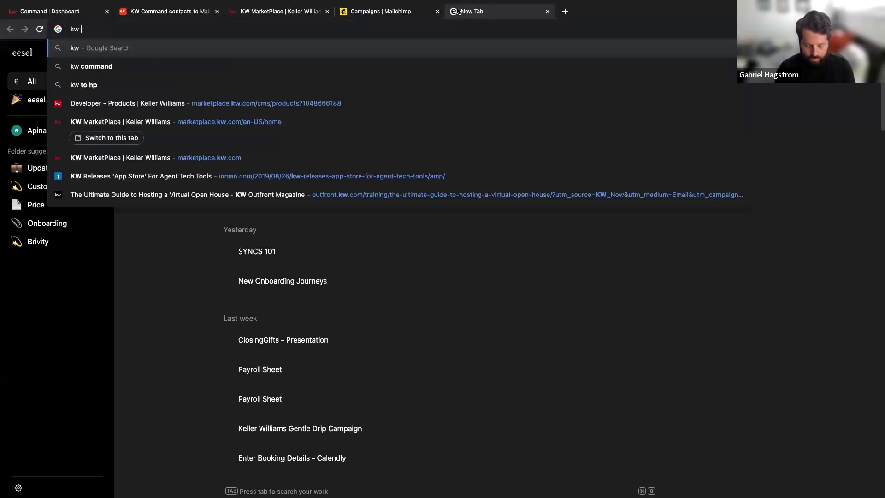
text(command )
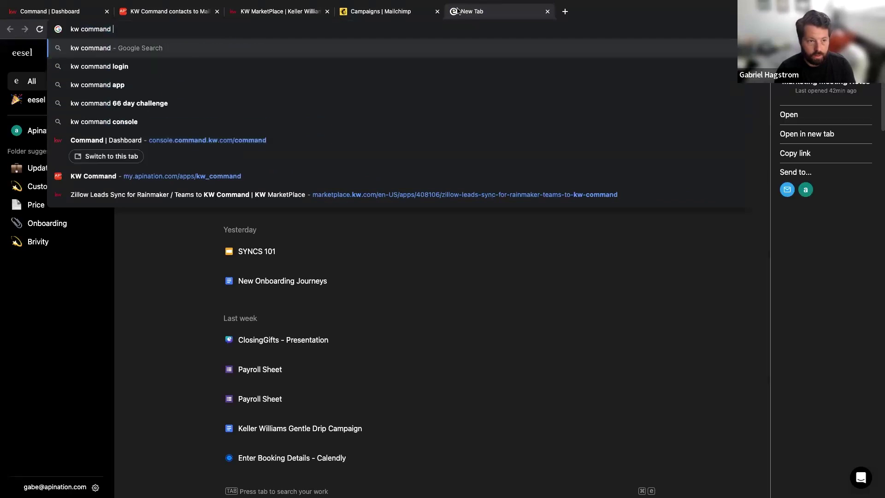
text(mailchimp)
key(Return)
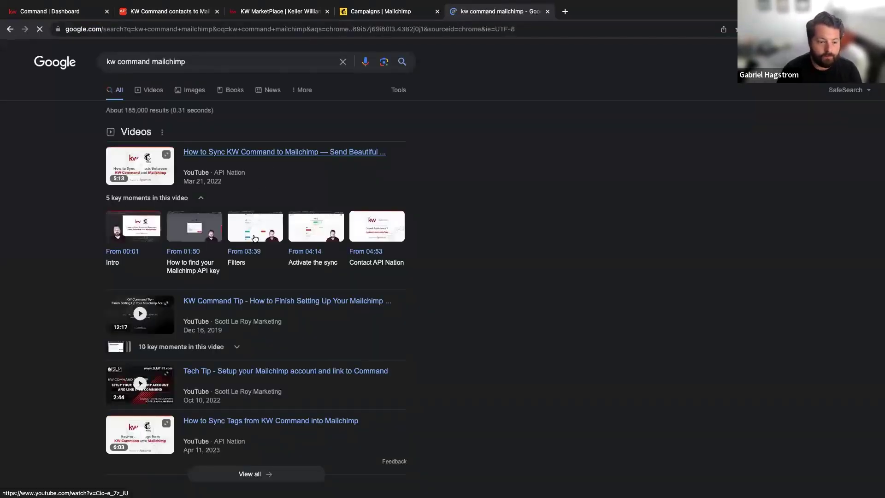
scroll(255, 239, down, 4)
scroll(255, 238, down, 3)
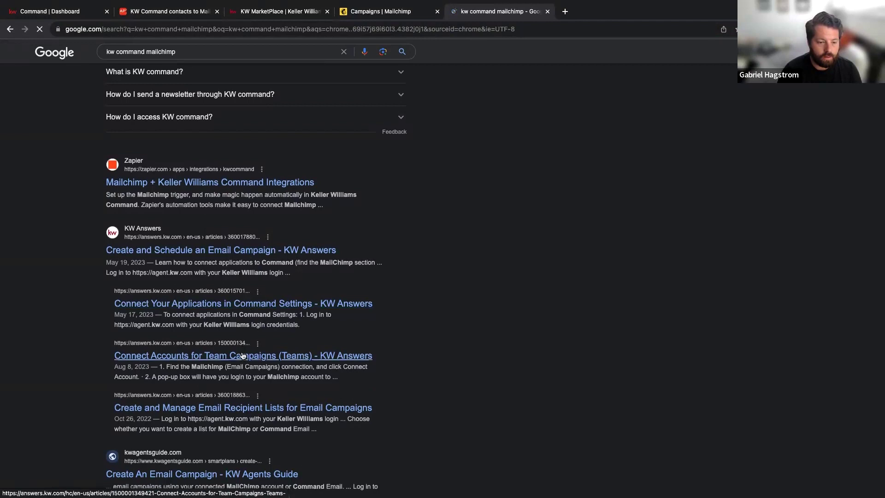
click(244, 411)
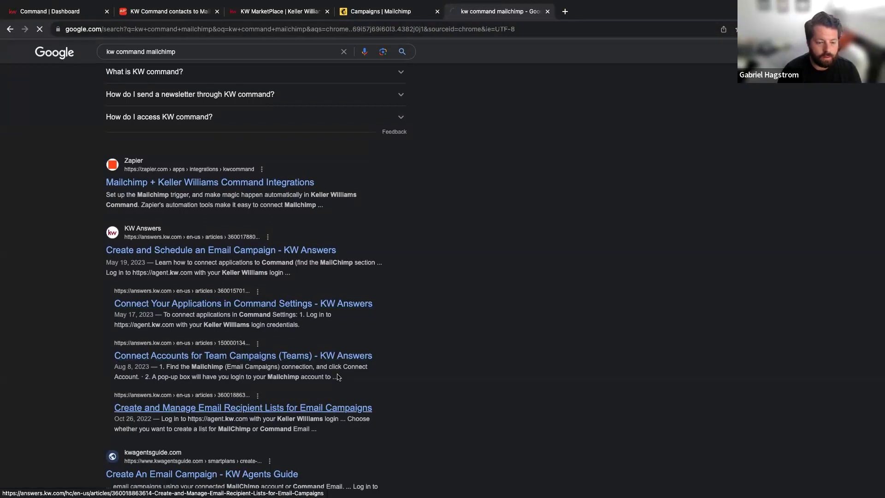
Step: Read through the article's steps for creating email lists, up to the MailChimp and Command Email forms, and close its tab
scroll(517, 291, down, 5)
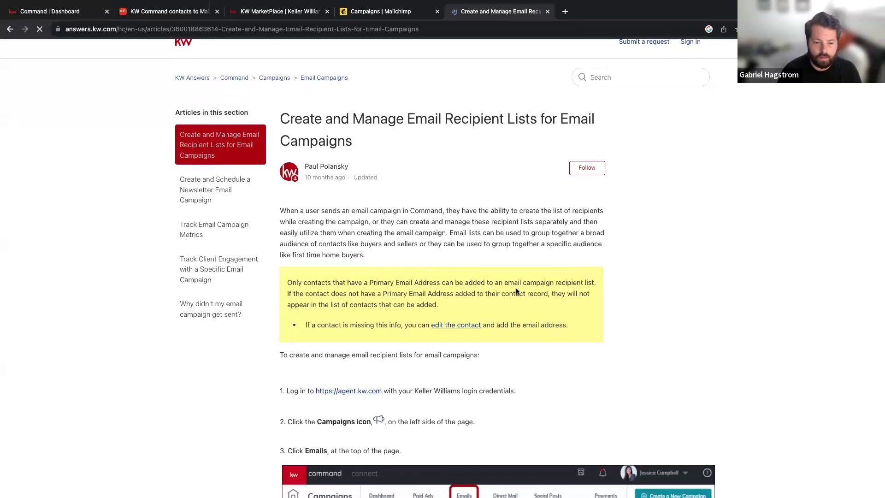
scroll(515, 291, down, 6)
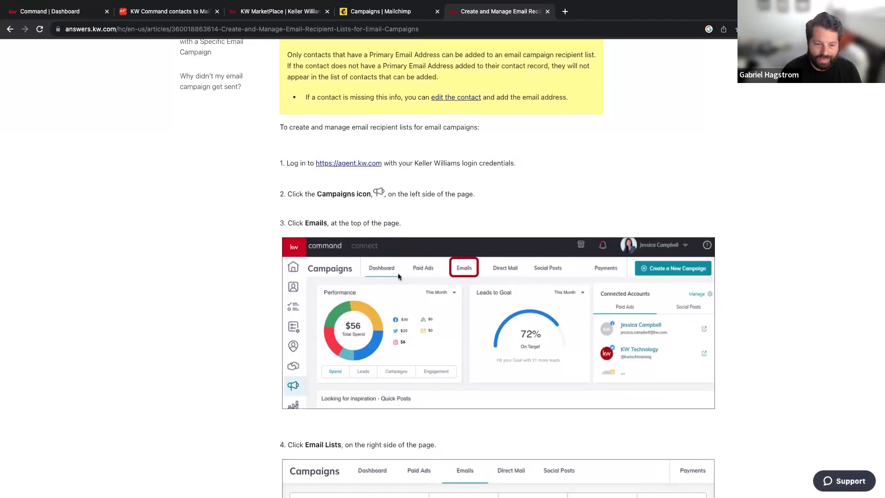
scroll(477, 295, down, 6)
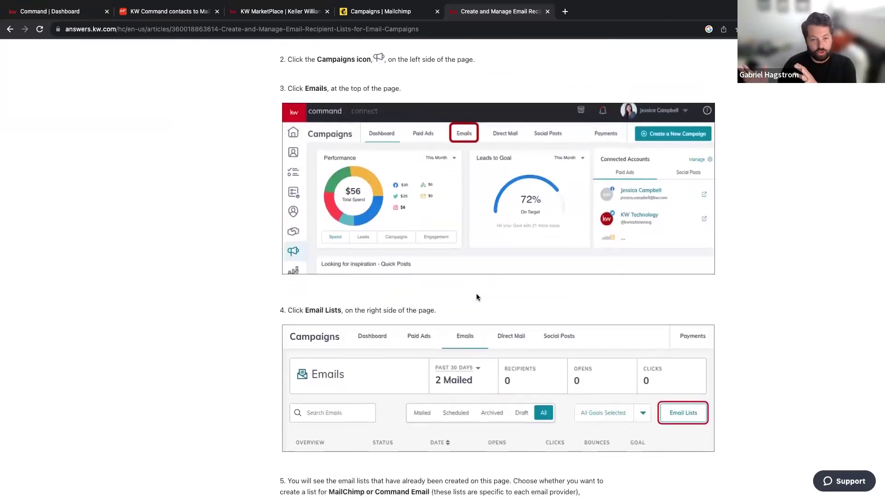
scroll(477, 297, up, 5)
scroll(476, 295, down, 4)
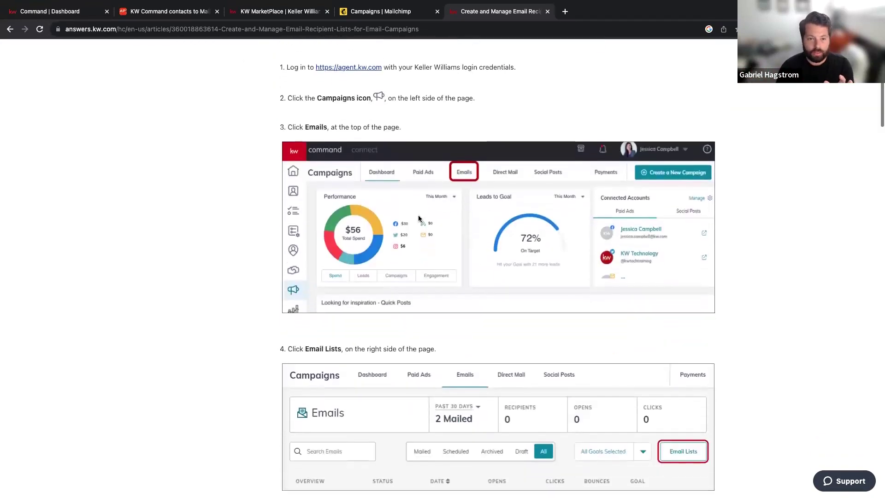
scroll(409, 258, up, 9)
scroll(409, 257, down, 9)
scroll(408, 258, down, 3)
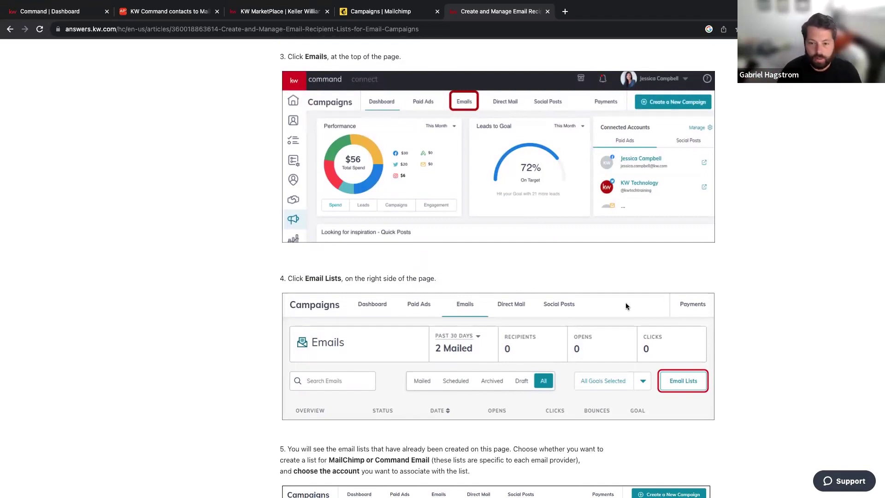
scroll(626, 303, down, 8)
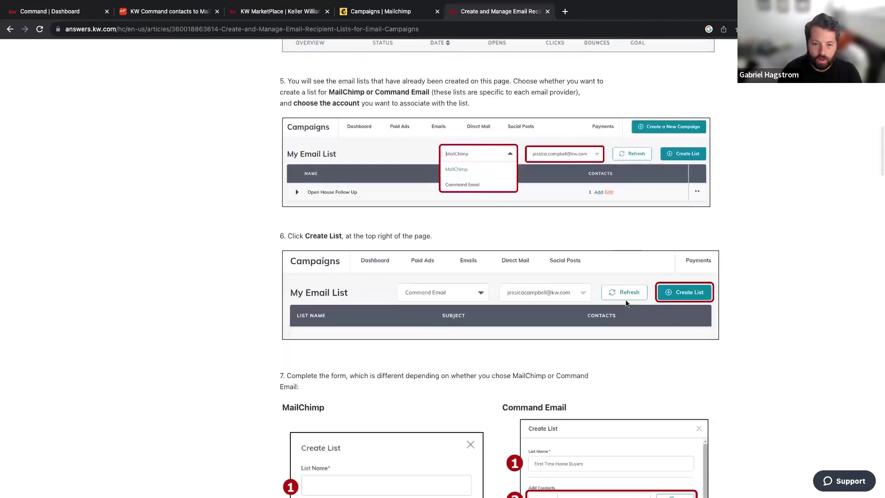
scroll(626, 300, down, 1)
scroll(626, 300, up, 2)
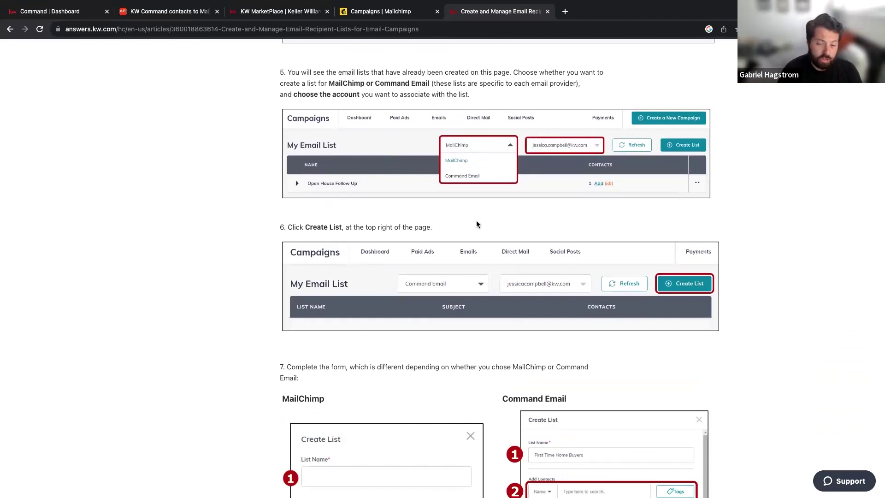
scroll(500, 275, down, 5)
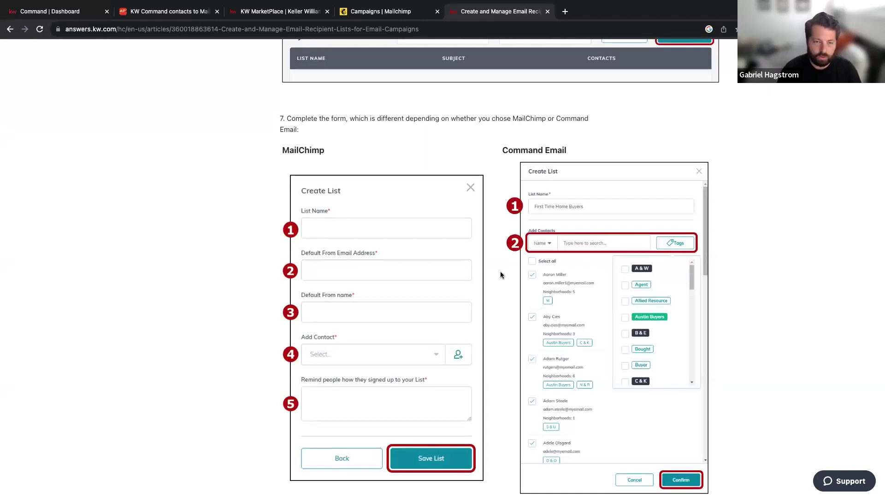
click(547, 12)
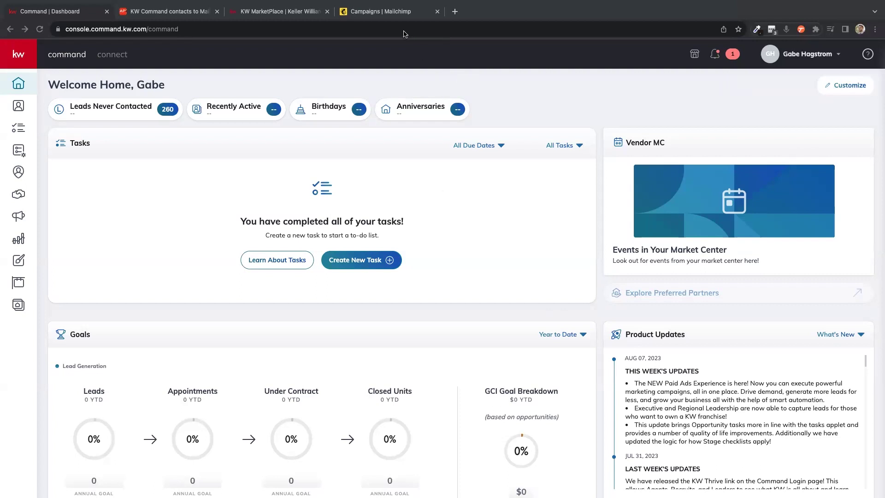
Step: Switch to the Mailchimp tab and log out of the current account
click(393, 17)
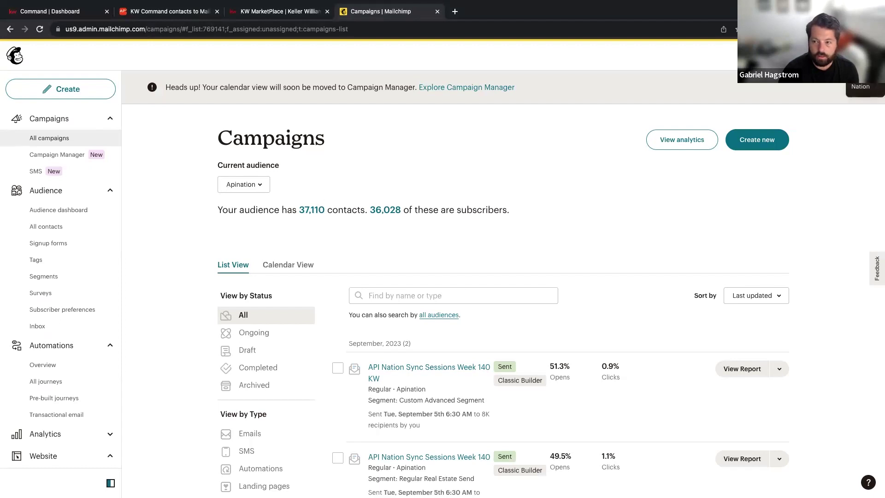
click(869, 55)
click(756, 236)
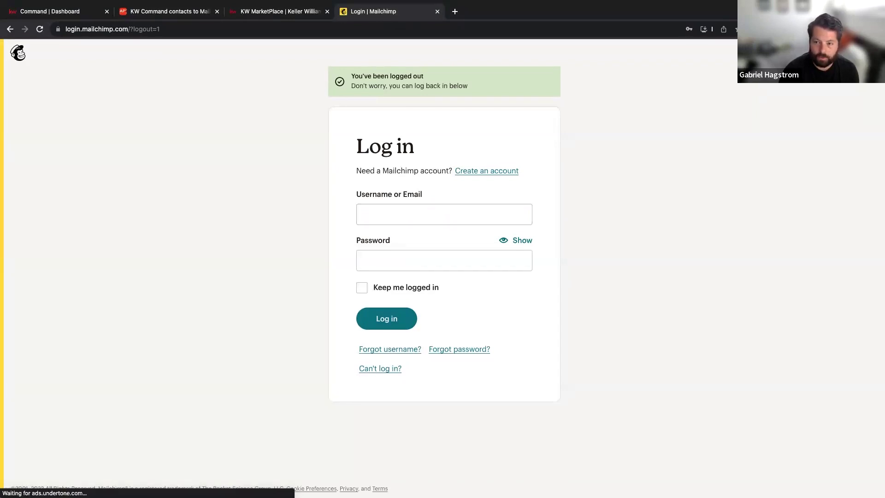
Step: Log in to the other Mailchimp account, filling in its username and account password from the first saved Mailchimp login in the password manager
click(736, 29)
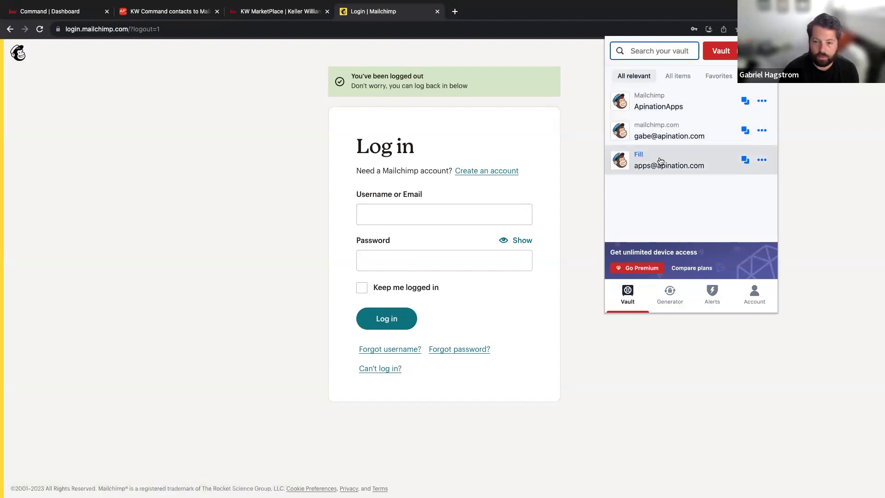
click(641, 95)
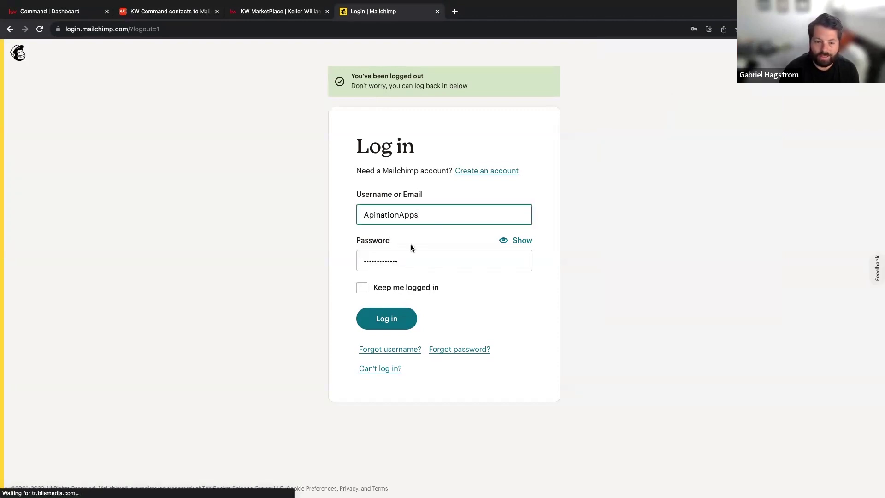
click(393, 322)
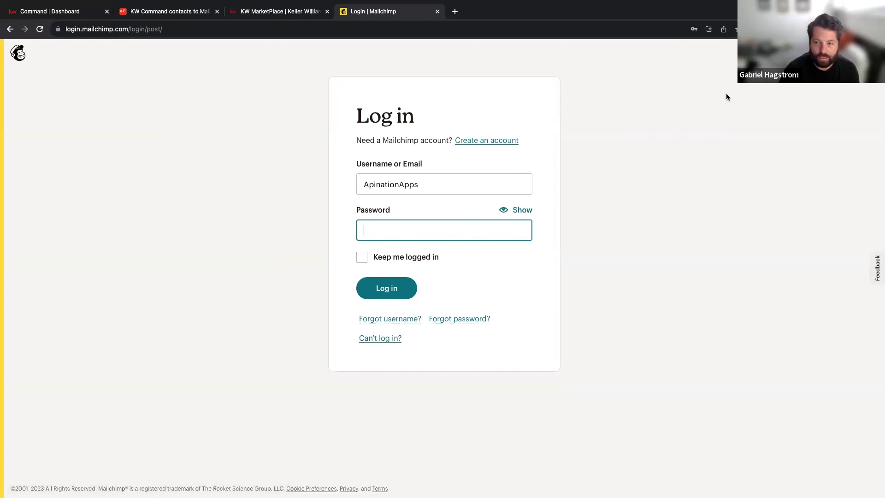
key(super+shift+x)
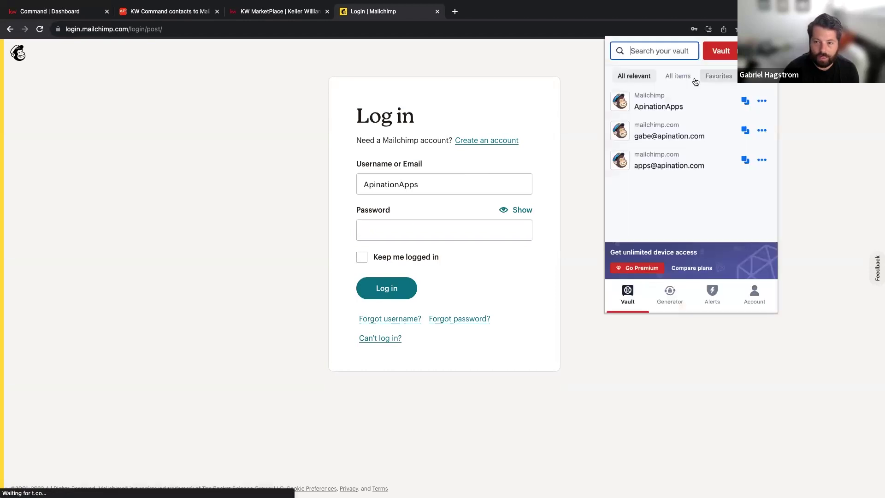
click(492, 214)
click(389, 290)
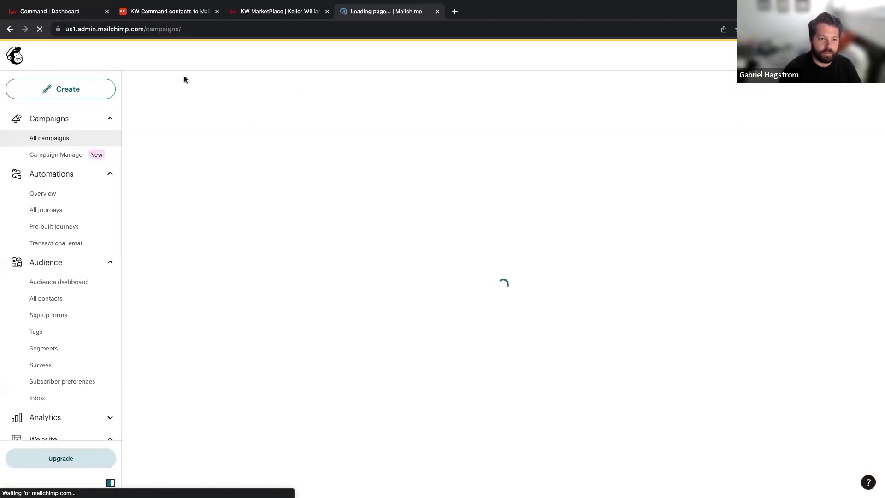
Step: From the audience dashboard, open the Audience fields and *|MERGE|* tags settings of the Real Estate Clients audience
click(59, 283)
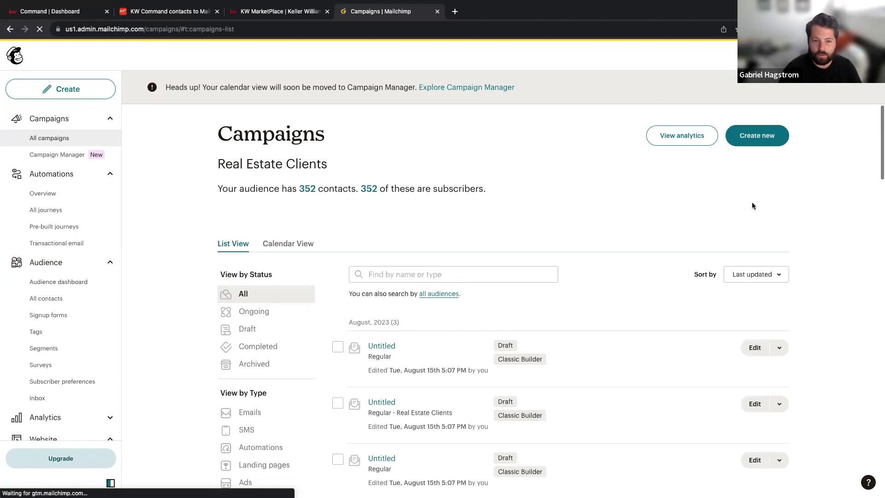
scroll(595, 177, down, 2)
scroll(596, 174, up, 2)
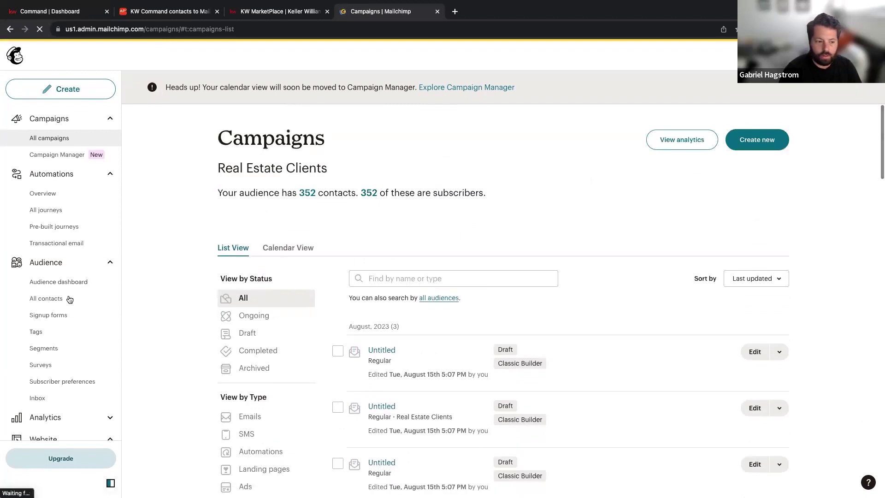
click(57, 284)
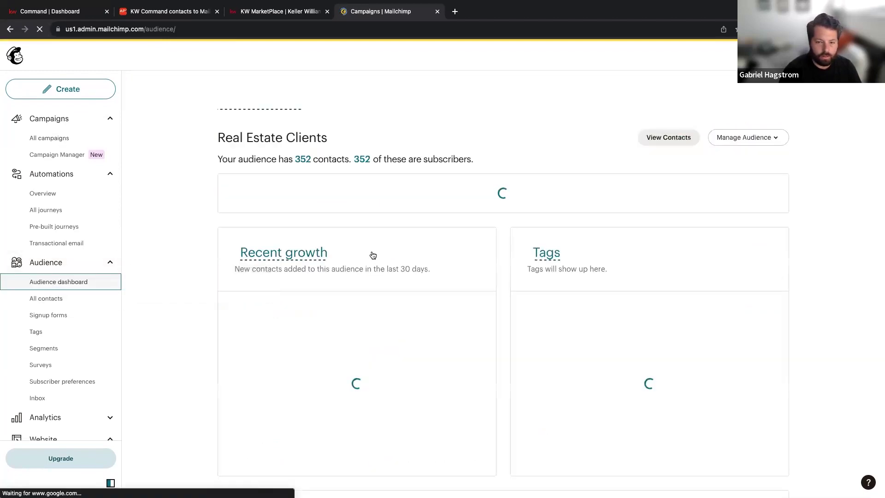
click(759, 138)
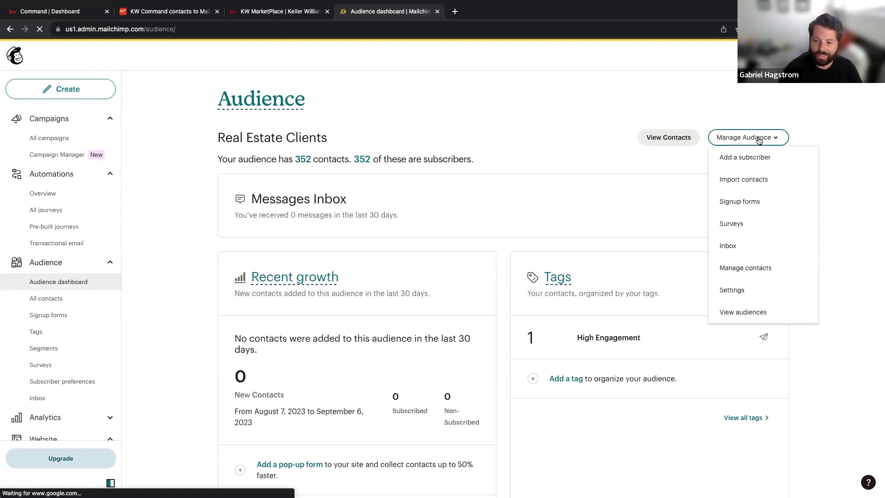
click(737, 291)
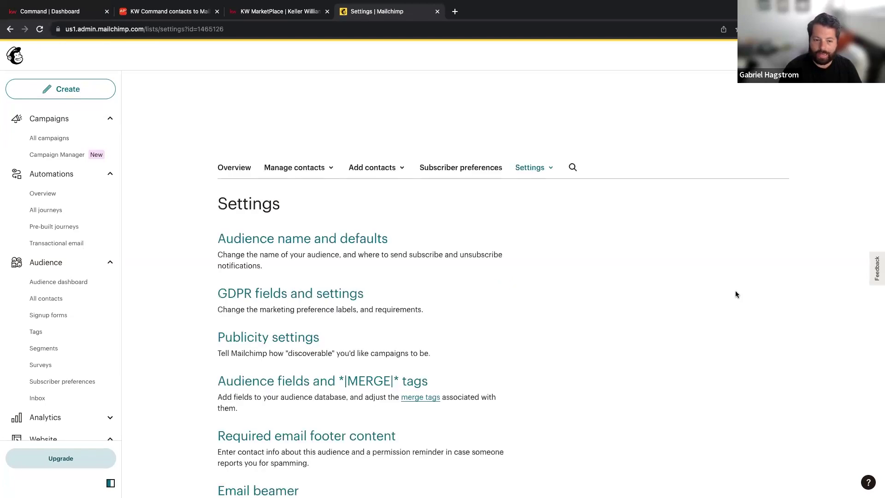
scroll(282, 306, down, 4)
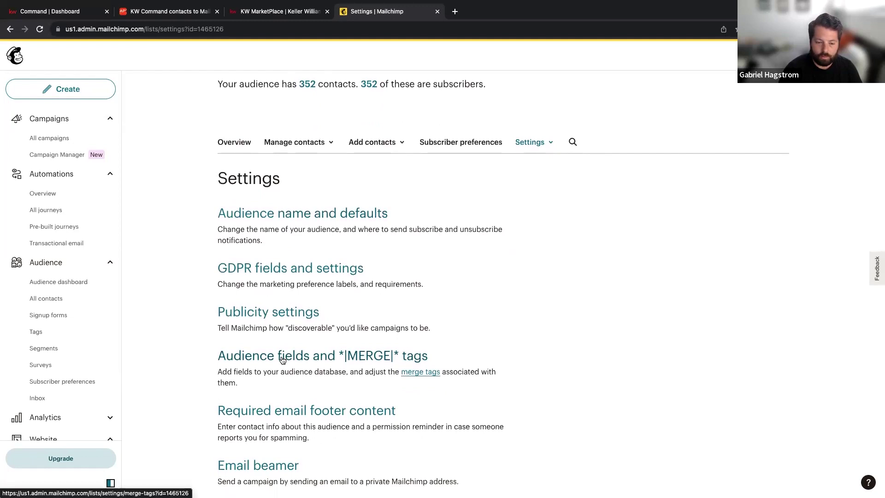
click(282, 360)
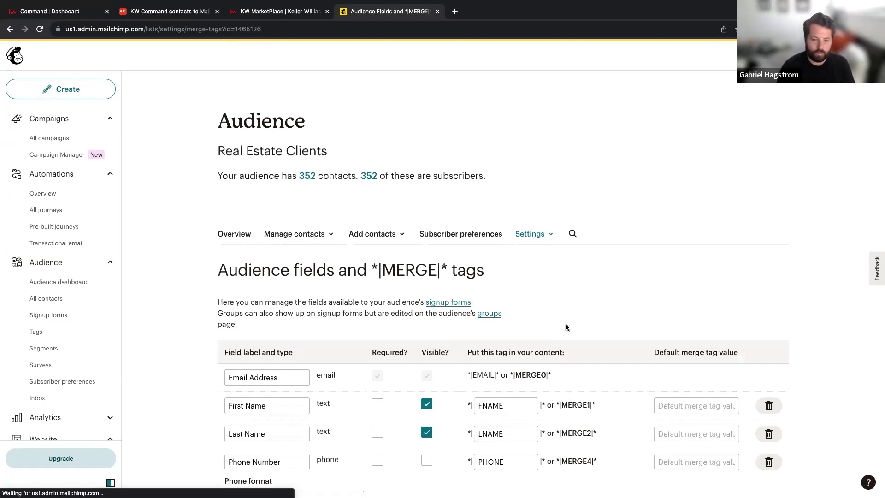
Step: Review the audience's field list and select the label of the KW Tags text field
scroll(567, 327, down, 5)
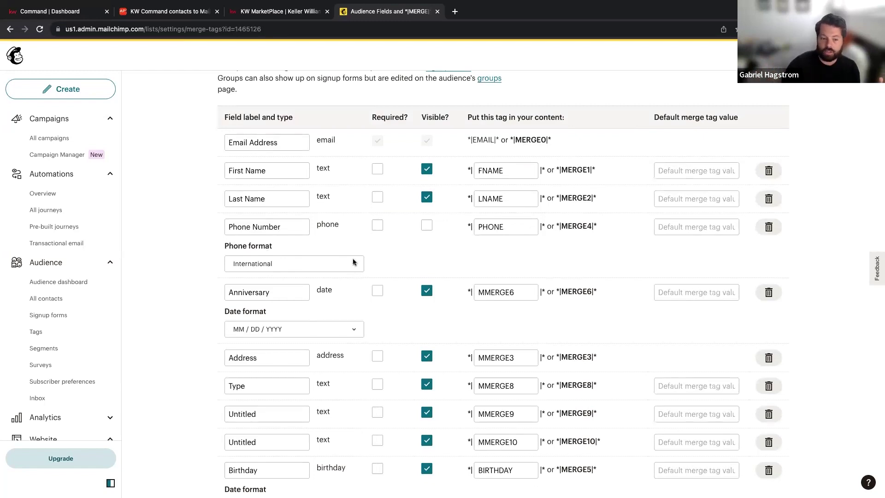
scroll(353, 262, down, 2)
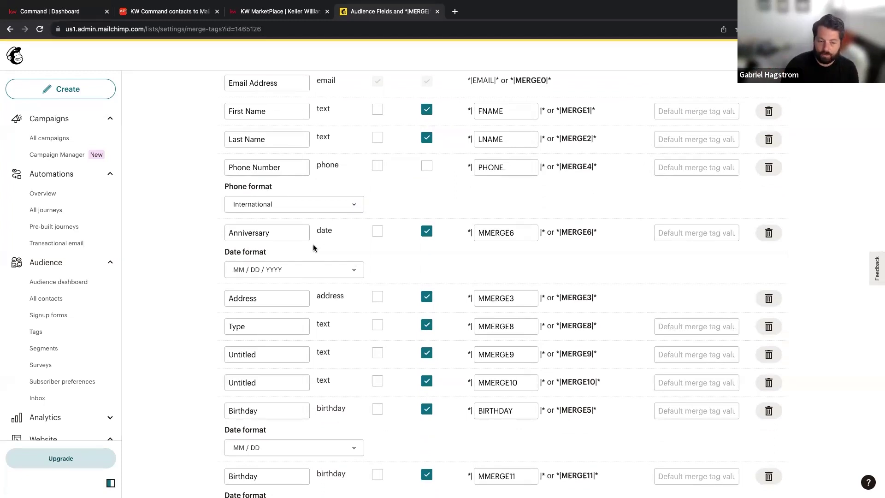
scroll(325, 254, down, 4)
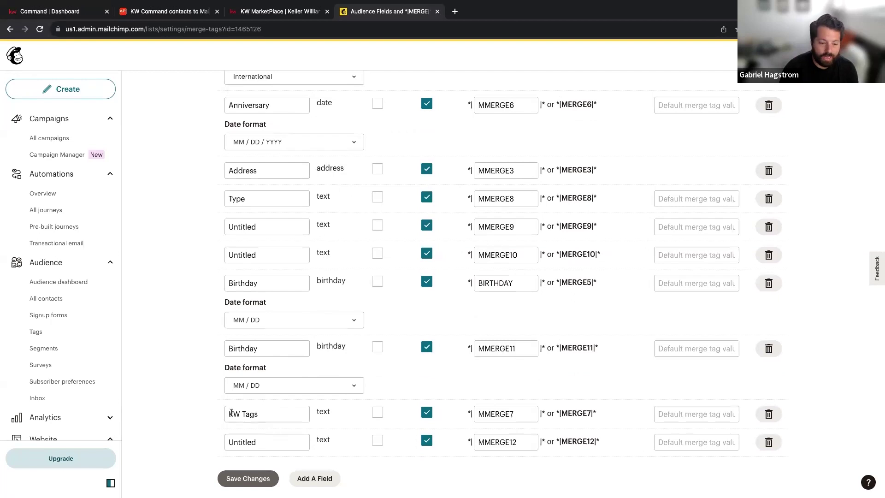
click(258, 414)
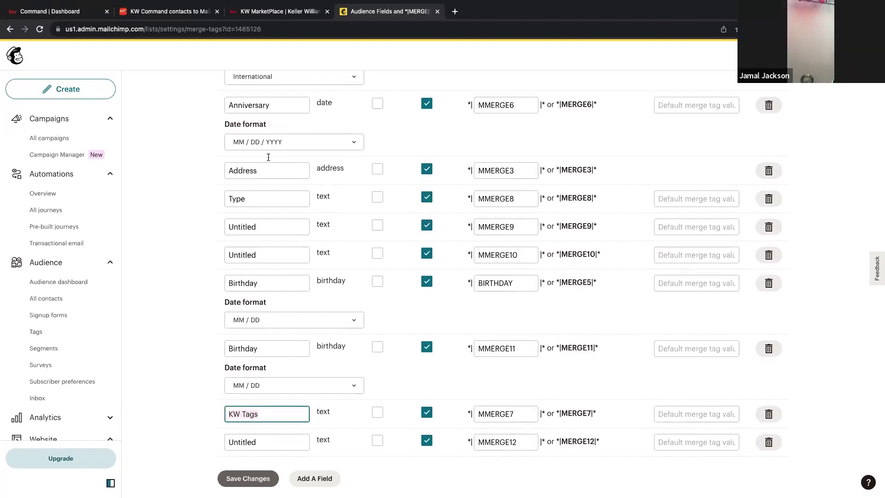
Step: Switch to the API Nation tab, open the settings of the KW Command contacts to Mailchimp subscribers sync, and locate the KW Tags field mapping
click(170, 12)
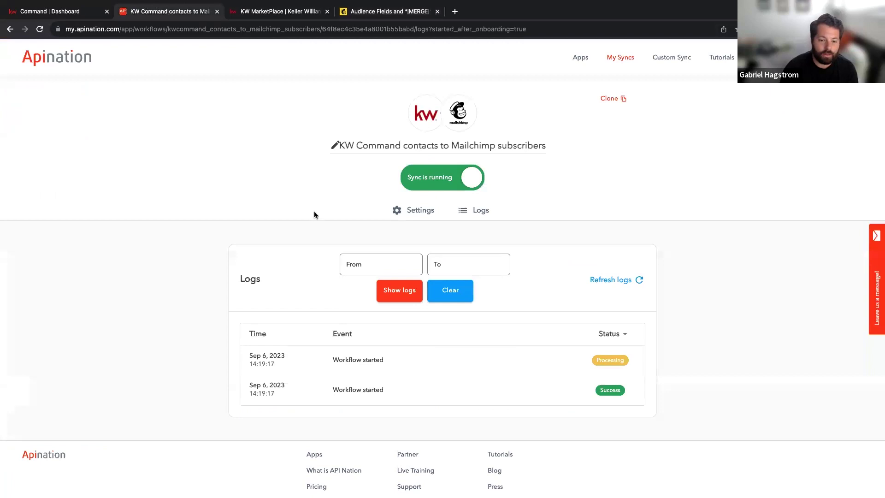
click(424, 220)
scroll(369, 266, down, 7)
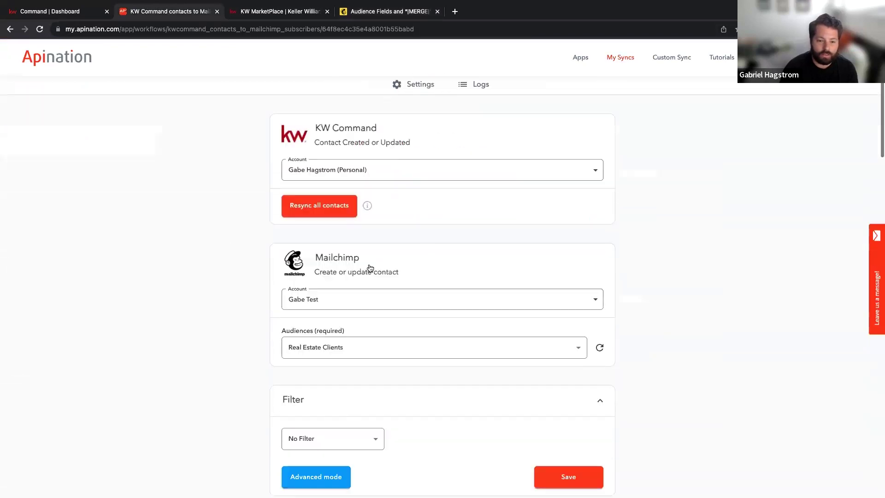
scroll(369, 266, down, 14)
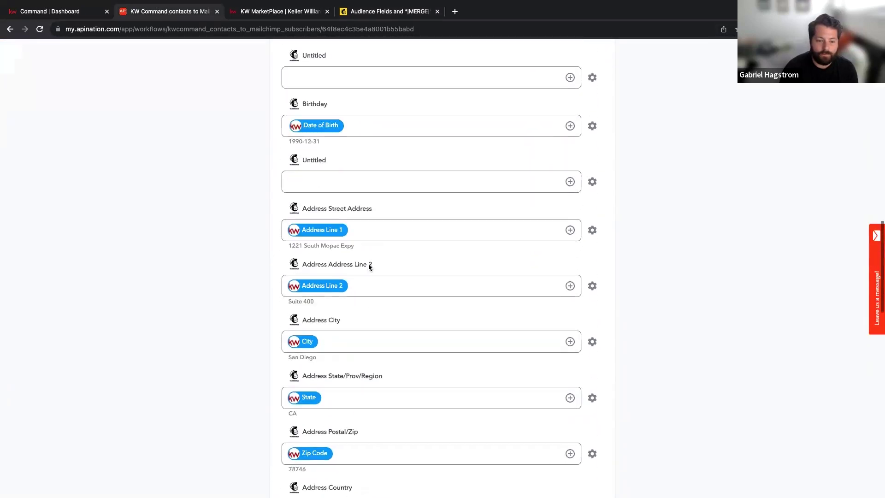
scroll(369, 267, down, 5)
drag(303, 245, 324, 247)
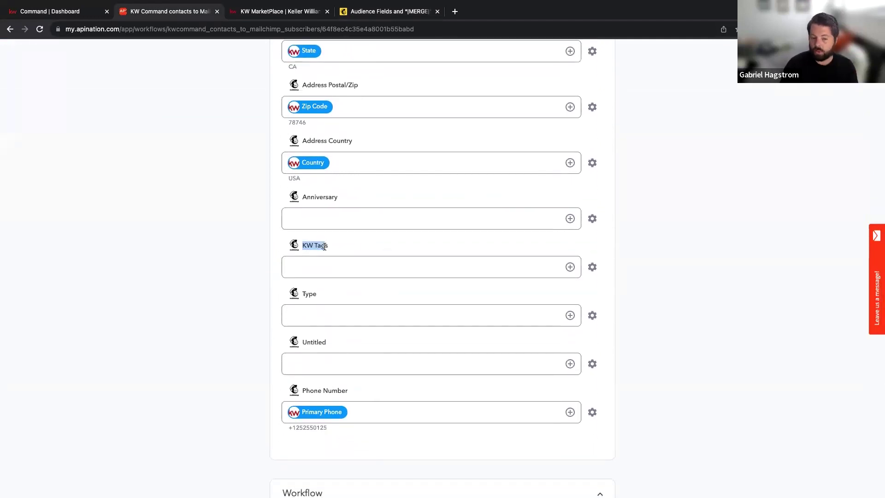
click(366, 307)
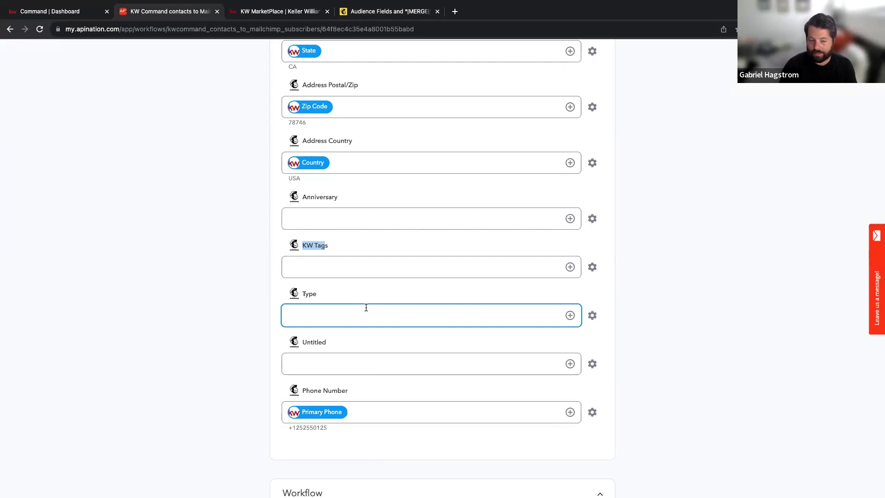
Step: Search the KW Command fields for "ta" and map Tags to the Mailchimp KW Tags field, reviewing the resulting mapping
click(571, 267)
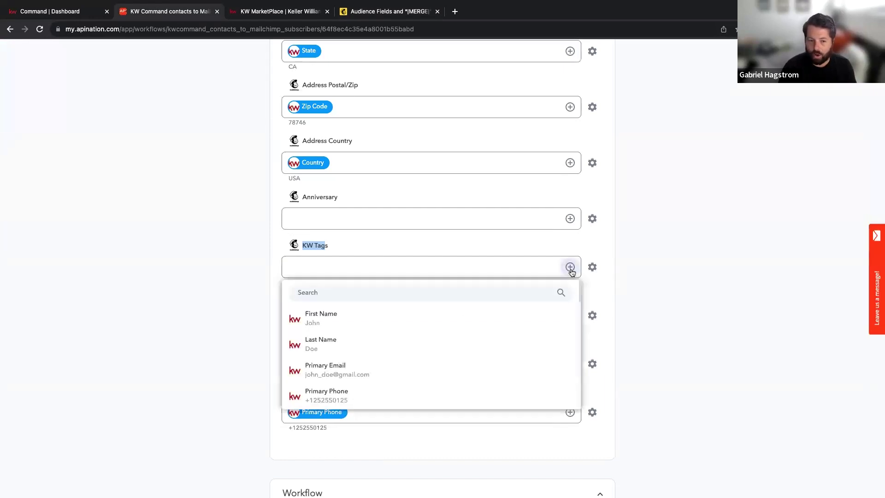
click(458, 295)
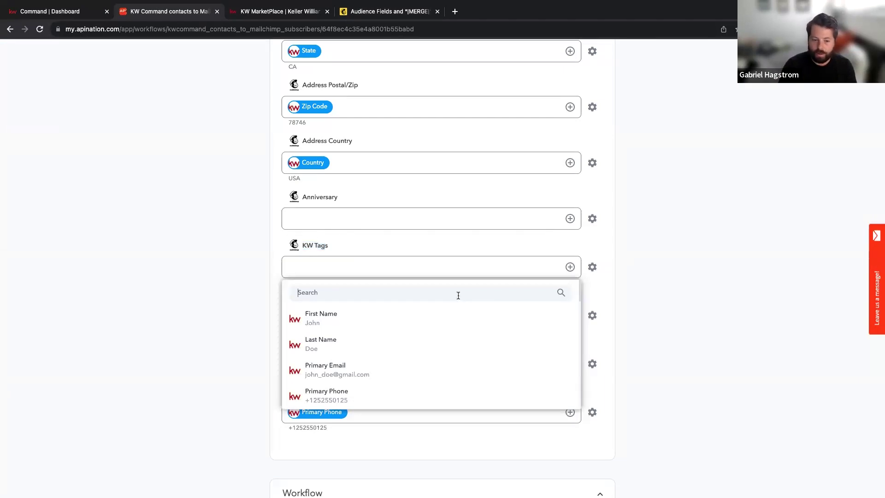
text(ta)
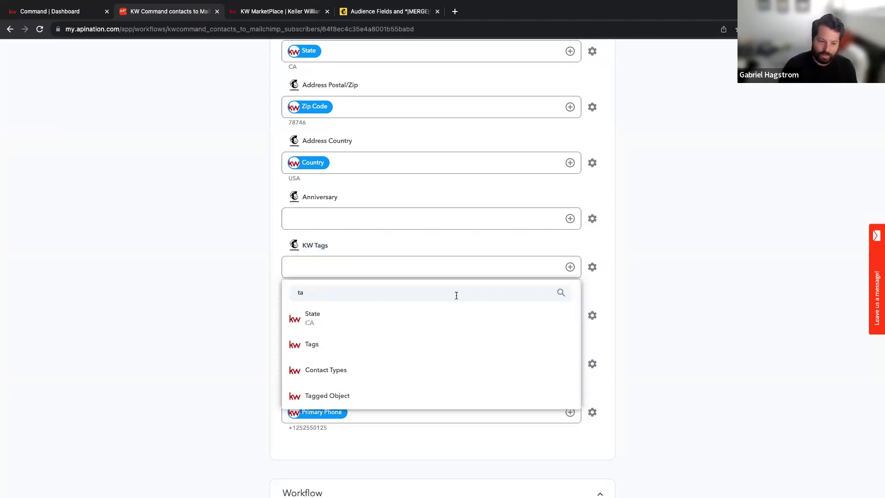
click(402, 345)
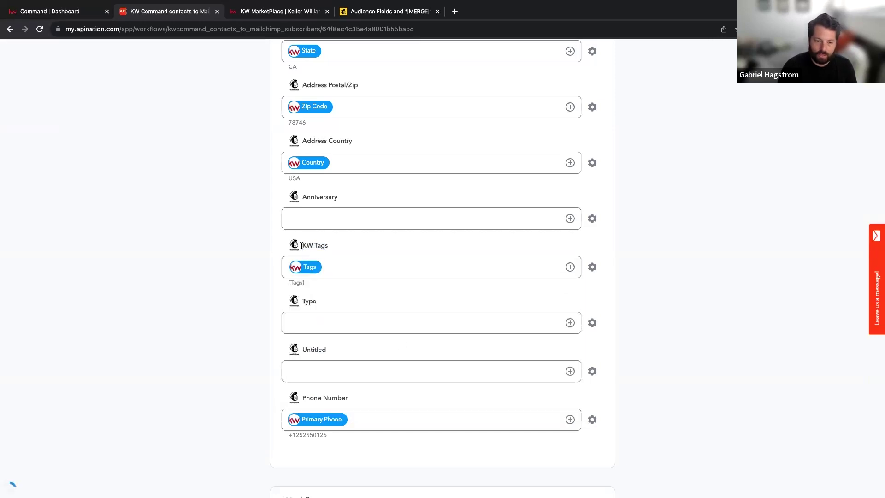
drag(303, 246, 343, 247)
click(246, 254)
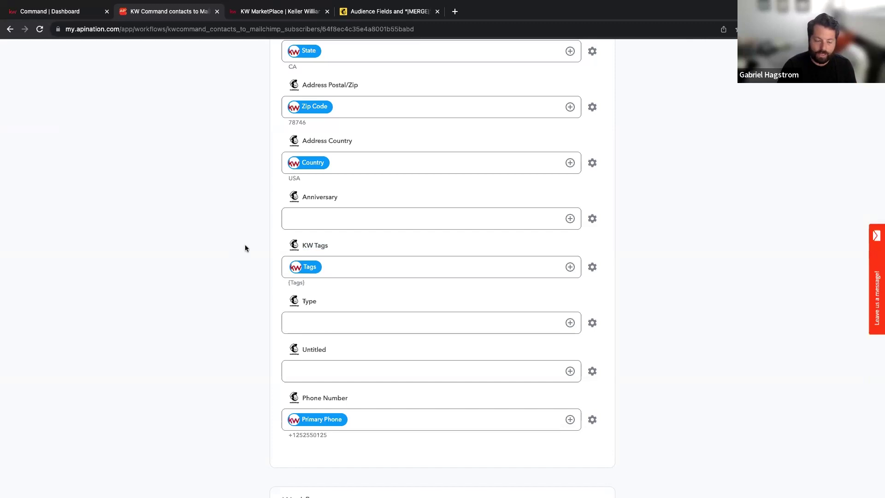
scroll(245, 249, up, 5)
scroll(245, 248, down, 8)
click(304, 129)
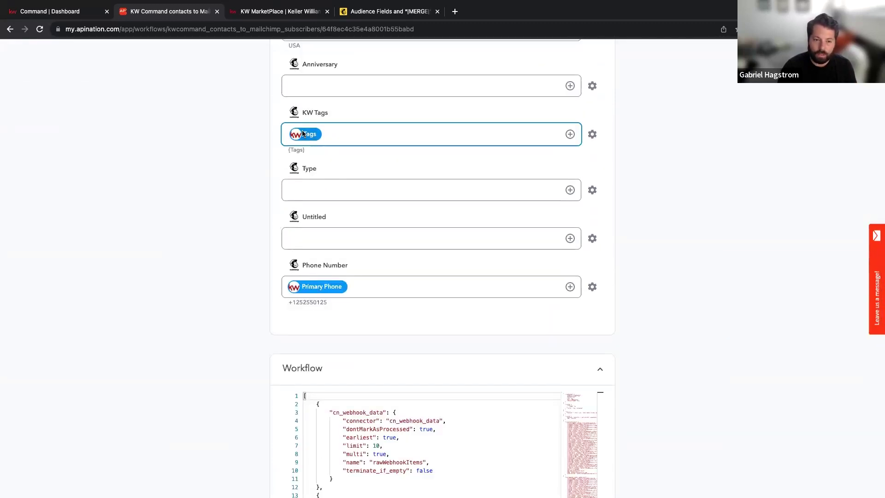
Step: Switch to Mailchimp, open the second contact from the audience's full contact list, and examine the KW Tags value in its profile information
click(387, 11)
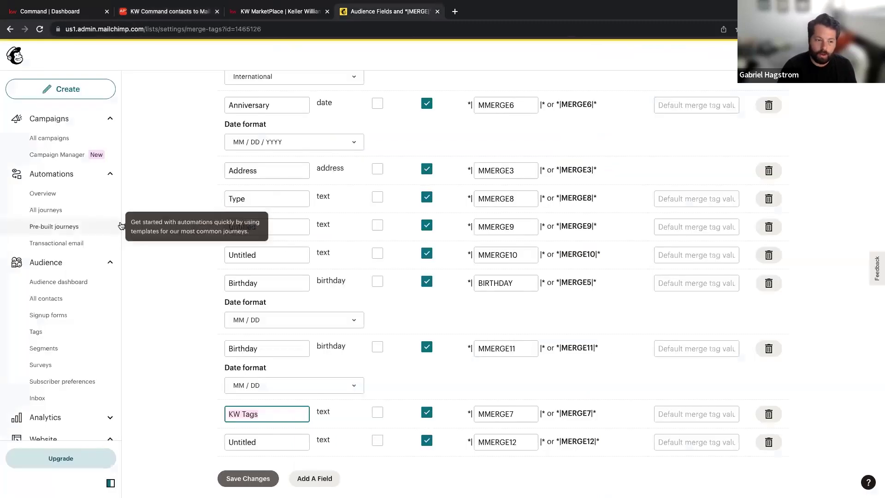
click(113, 298)
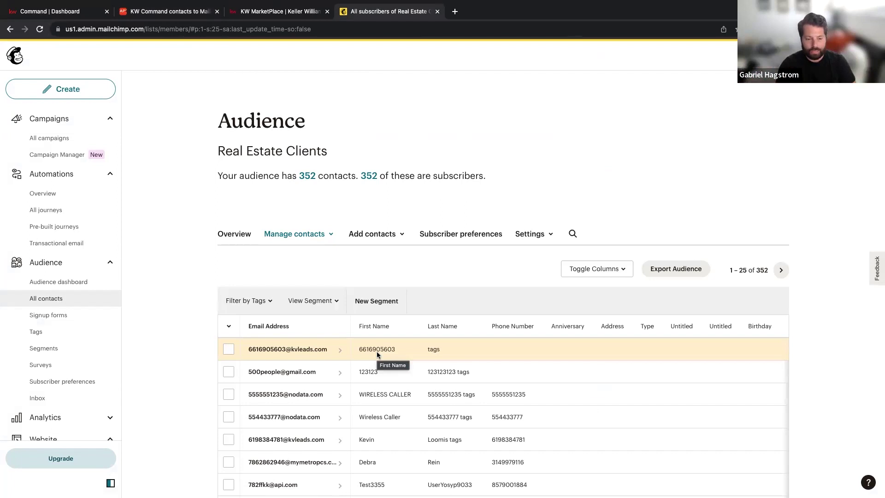
click(244, 370)
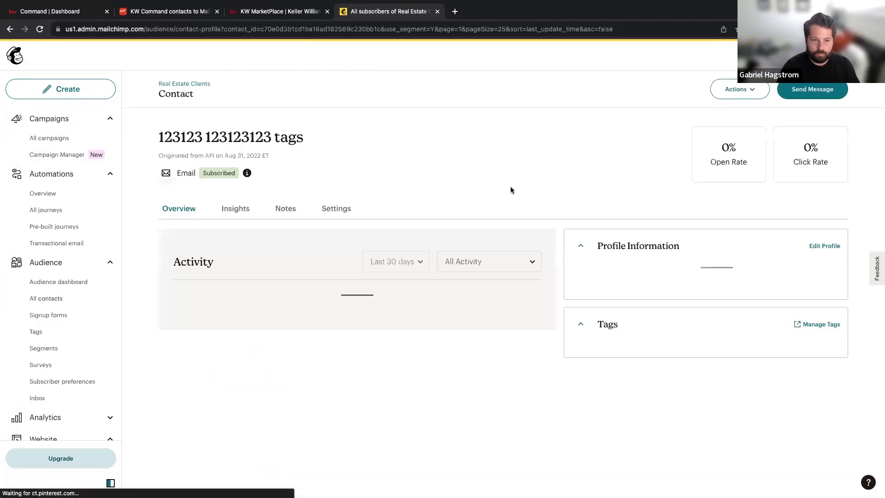
scroll(523, 190, down, 3)
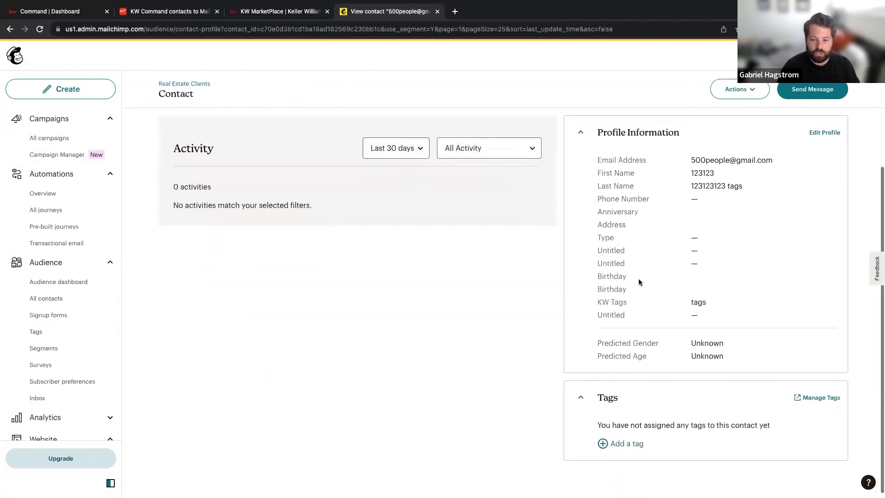
drag(595, 304, 694, 305)
click(695, 304)
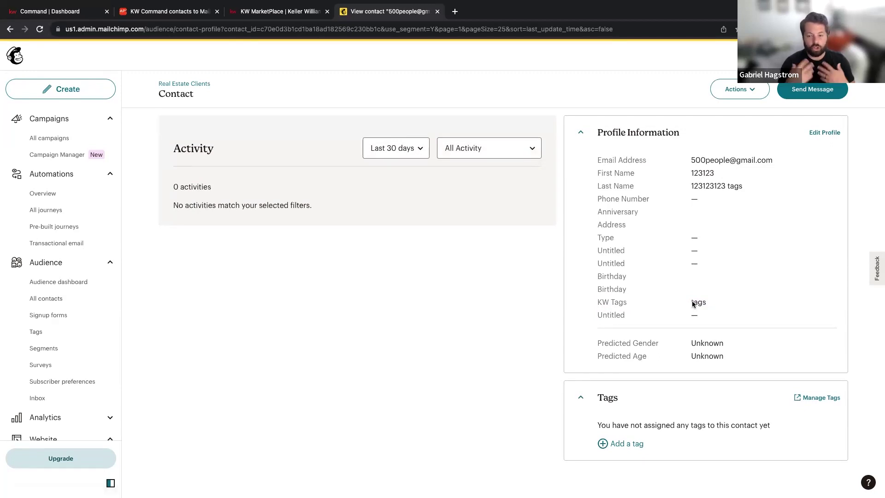
drag(691, 304, 724, 302)
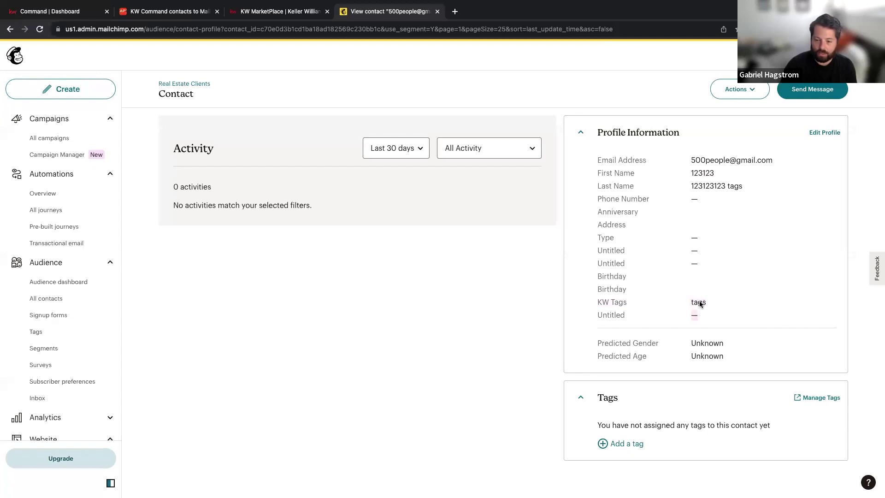
Step: Switch to the KW Command tab and open the contacts page
click(76, 12)
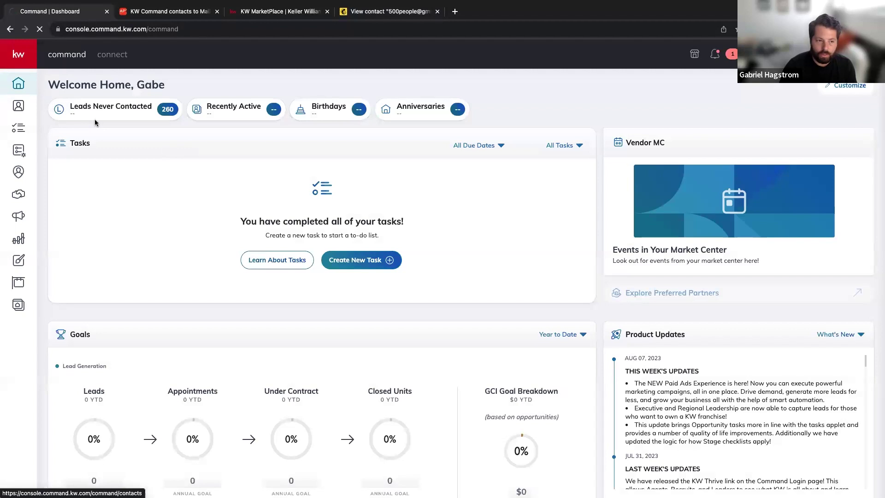
click(95, 122)
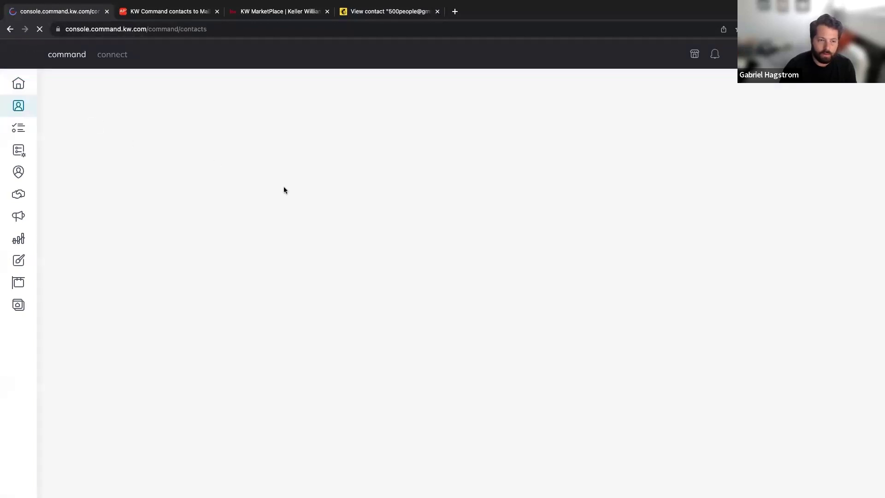